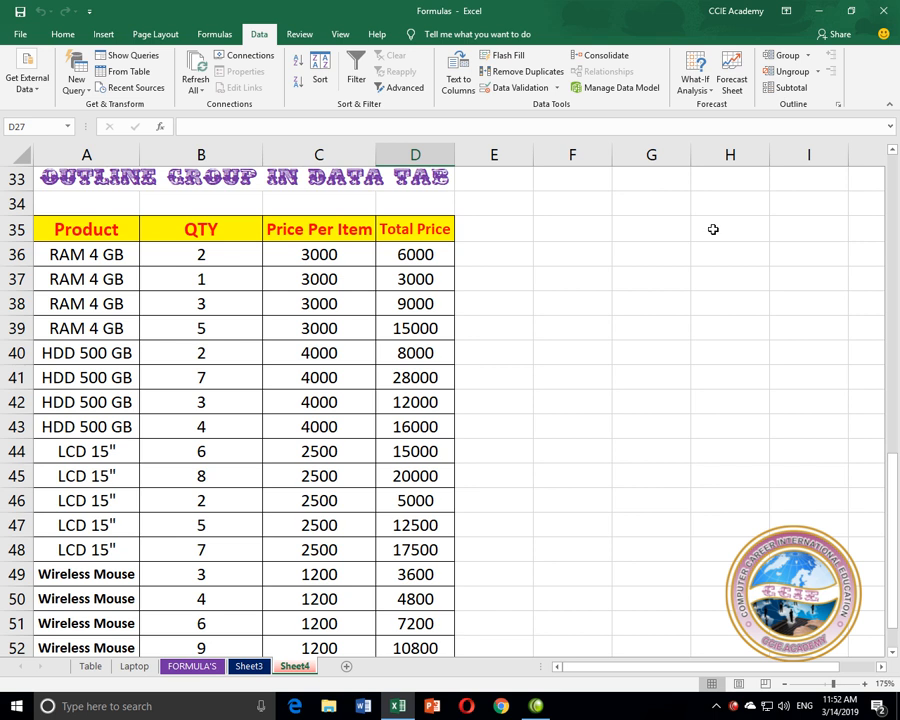
# Review the product table starting at row 35, checking the RAM 4 GB, HDD 500 GB, LCD 15" and Wireless Mouse entries
pyautogui.click(86, 231)
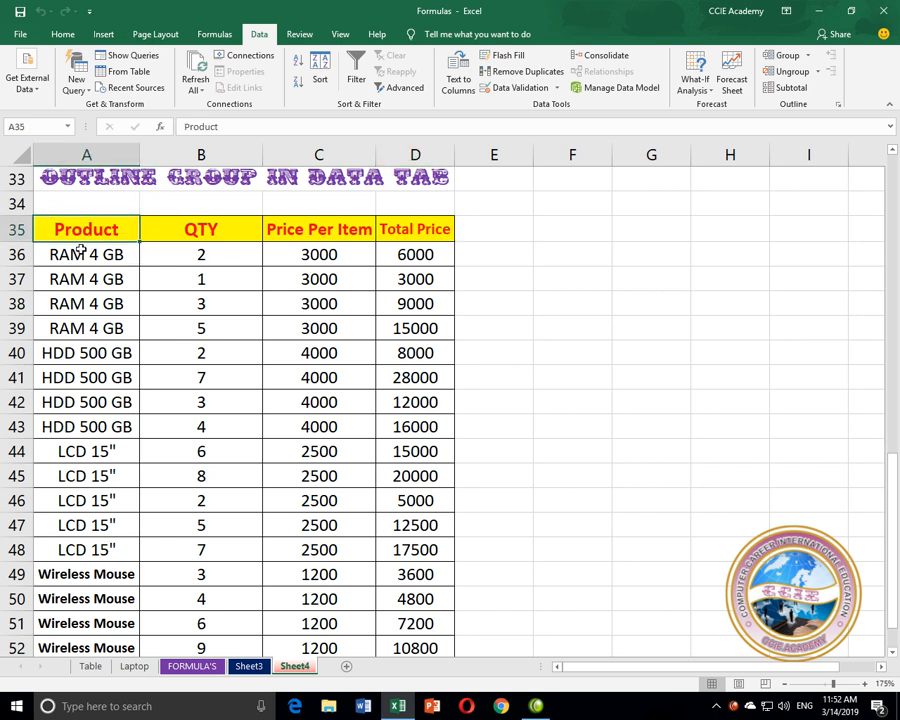
pyautogui.click(52, 279)
pyautogui.click(56, 353)
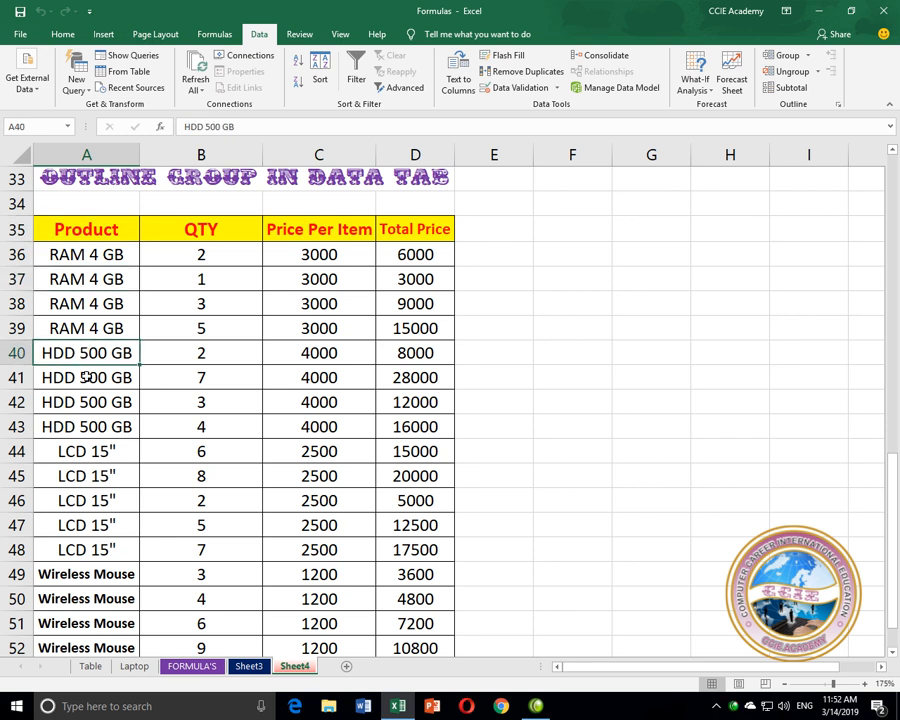
pyautogui.click(91, 446)
pyautogui.click(90, 572)
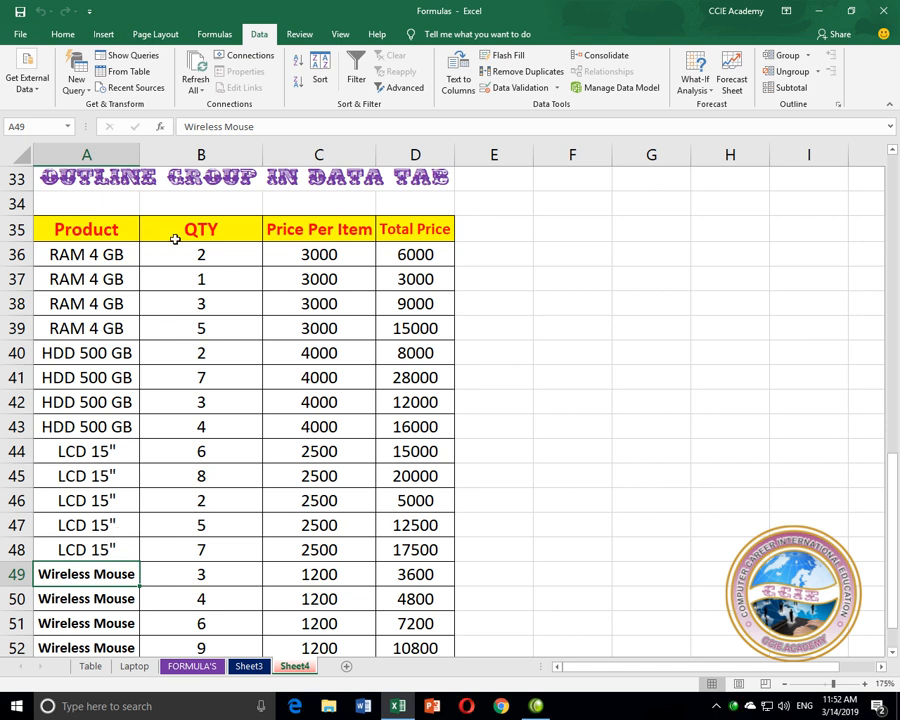
pyautogui.click(126, 304)
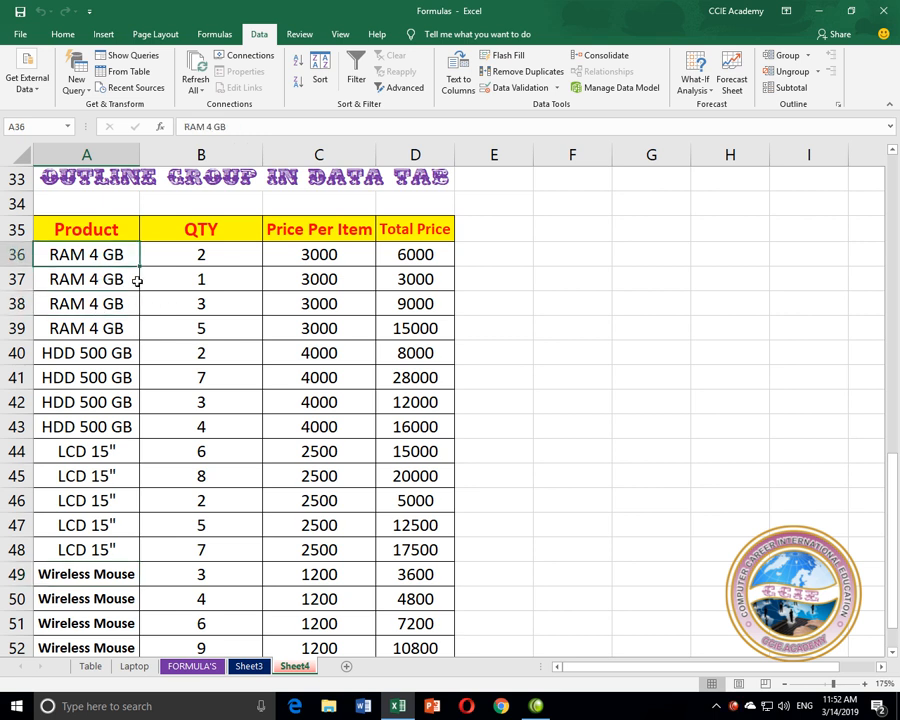
pyautogui.click(120, 281)
pyautogui.click(117, 308)
pyautogui.click(117, 326)
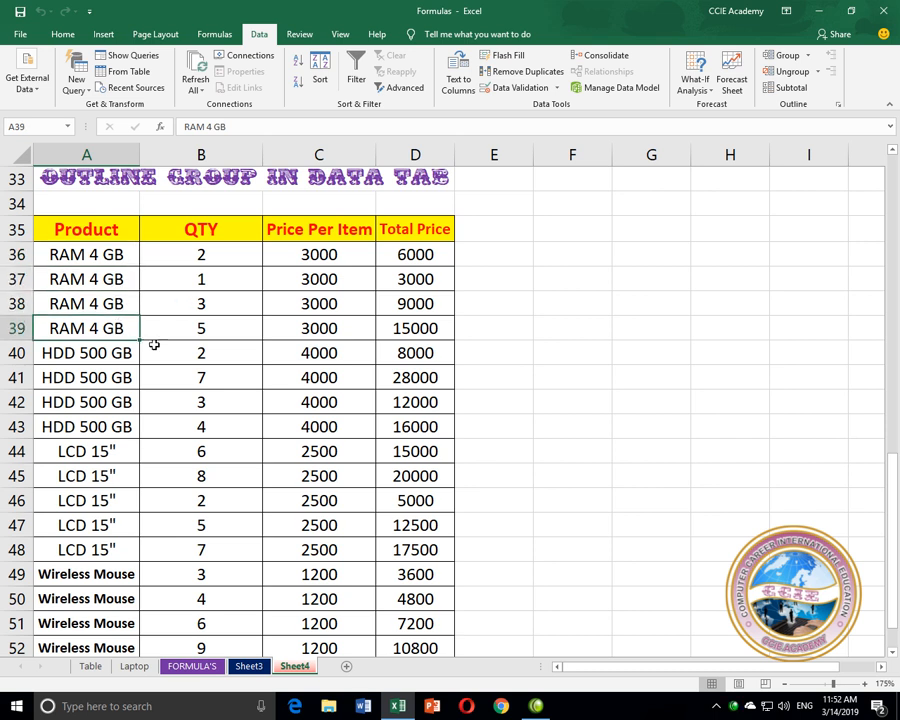
pyautogui.click(104, 256)
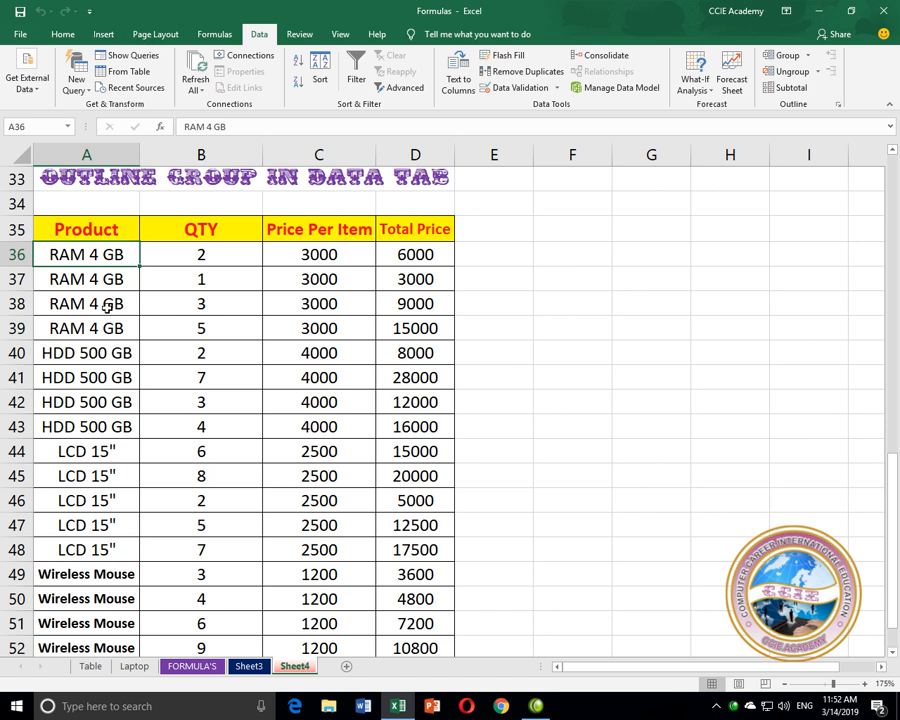
pyautogui.click(174, 287)
pyautogui.click(100, 376)
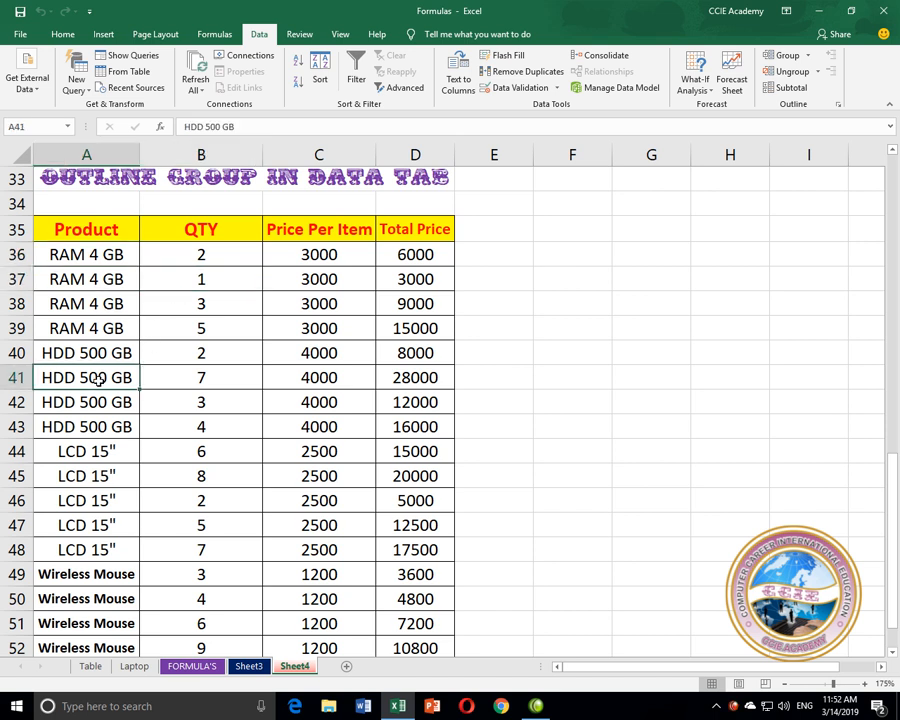
pyautogui.click(115, 449)
pyautogui.click(125, 572)
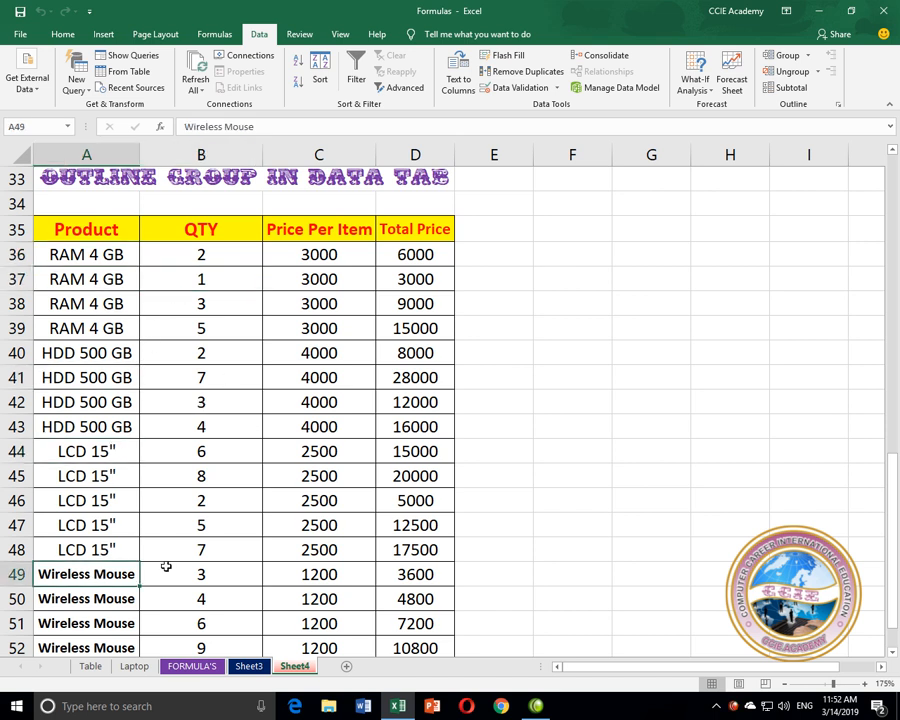
pyautogui.scroll(-1, 211, 546)
pyautogui.scroll(1, 203, 541)
pyautogui.moveTo(422, 640); pyautogui.dragTo(135, 321)
pyautogui.click(135, 325)
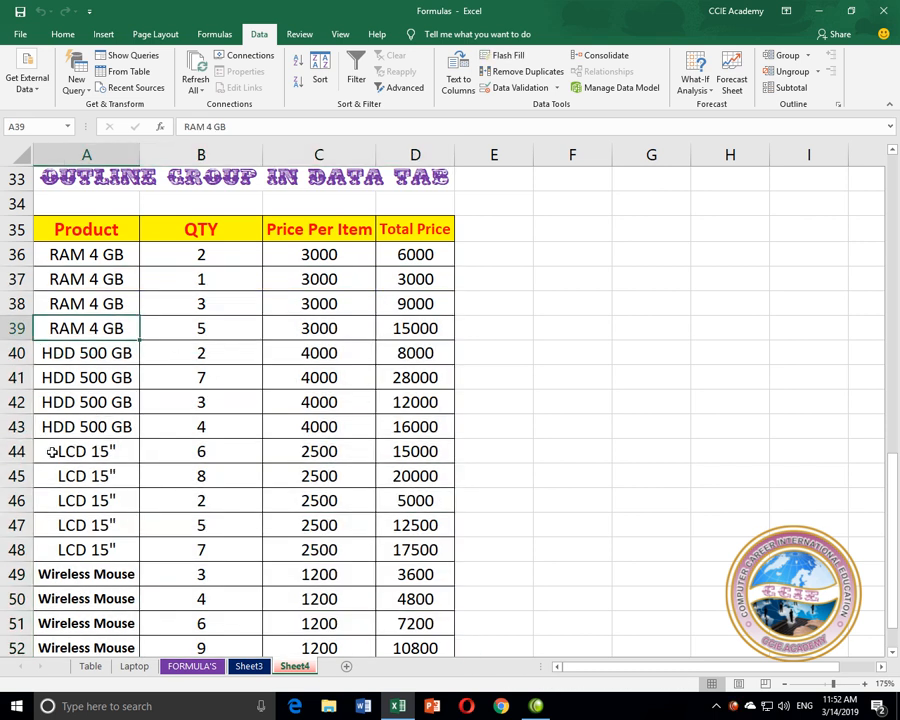
# Group the LCD 15" rows 44 to 48, then collapse and expand the group once
pyautogui.moveTo(20, 451); pyautogui.dragTo(16, 549)
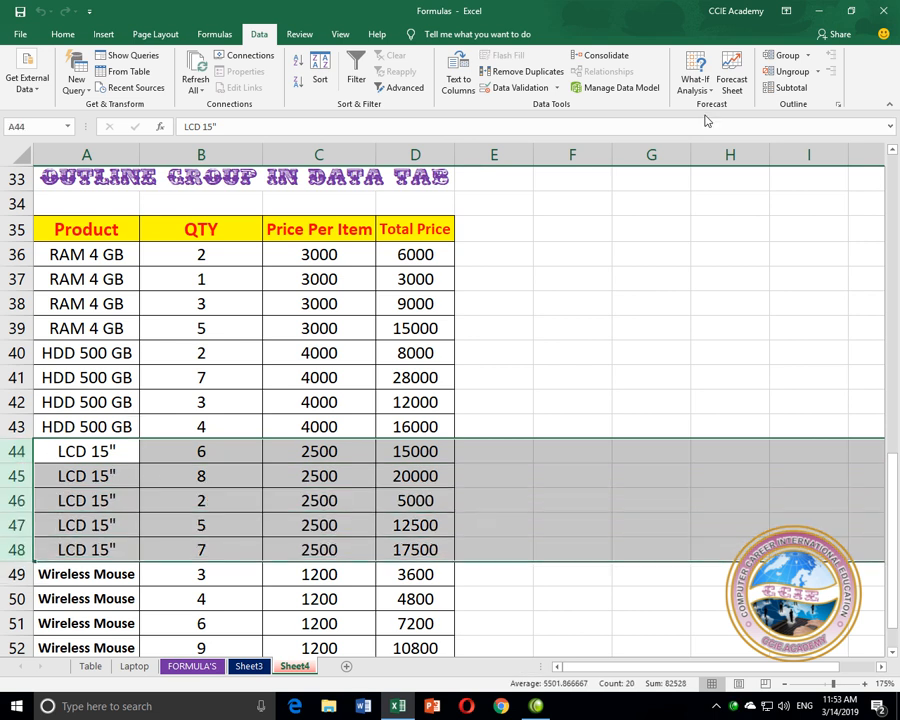
pyautogui.click(807, 56)
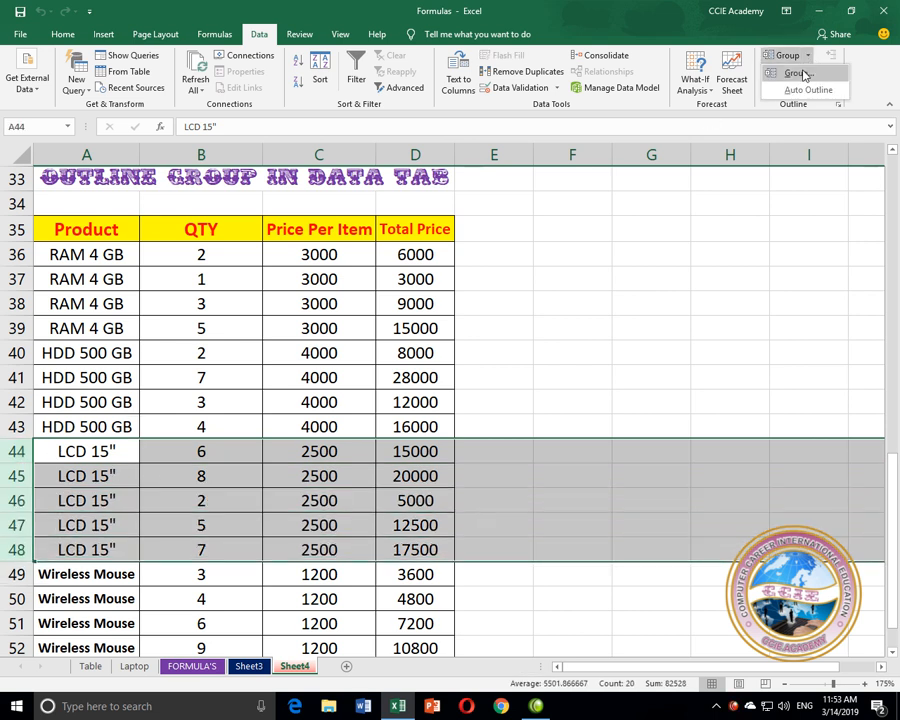
pyautogui.click(800, 84)
pyautogui.click(13, 573)
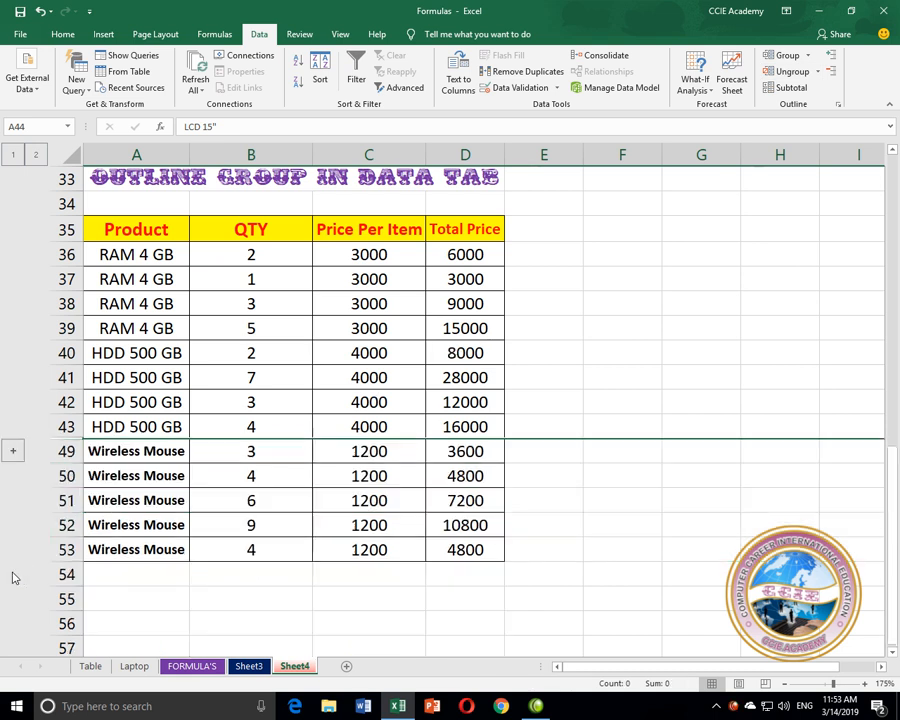
pyautogui.click(14, 452)
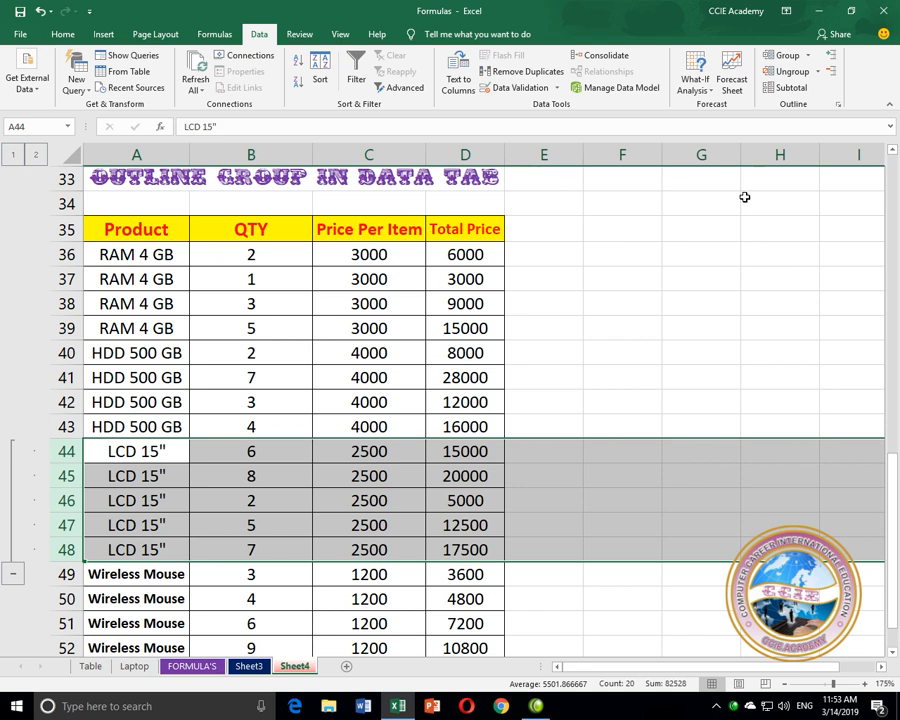
# Hide and show the LCD 15" group's detail several times with Hide Detail and Show Detail, leaving it collapsed
pyautogui.click(832, 72)
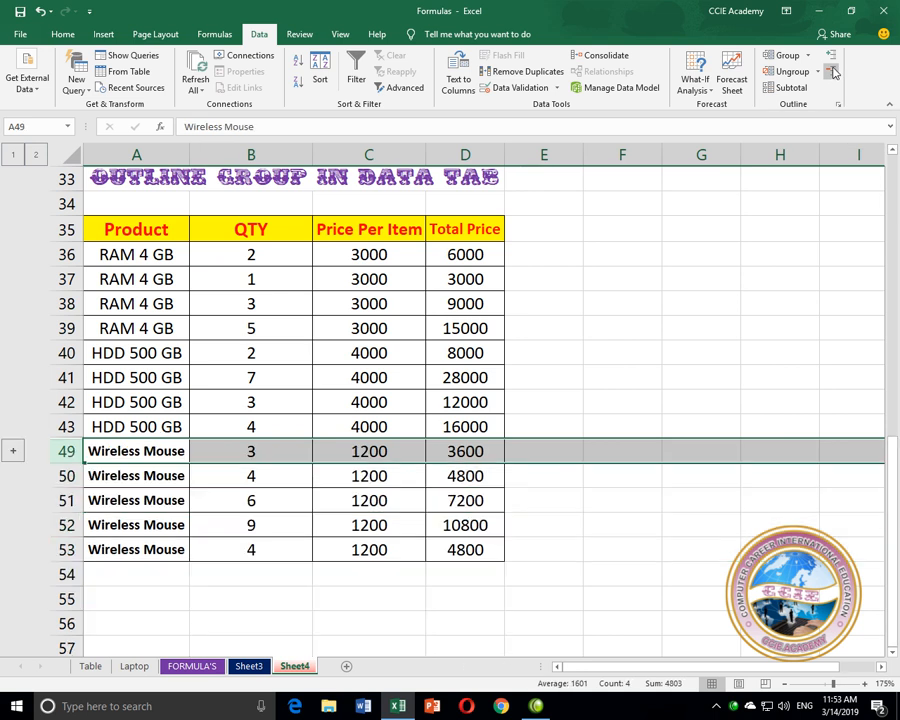
pyautogui.click(831, 57)
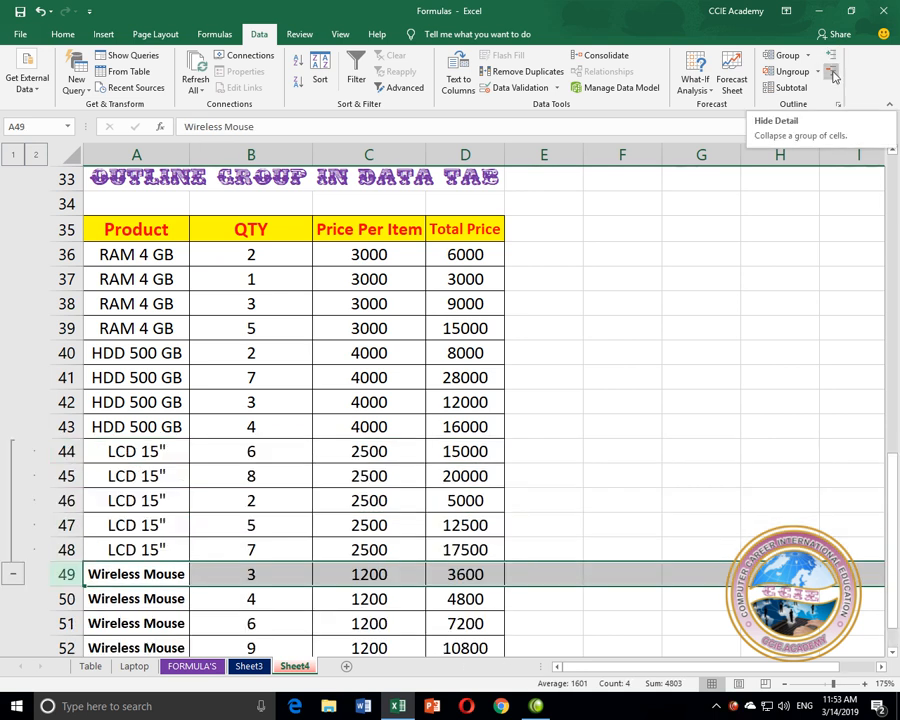
pyautogui.click(832, 75)
pyautogui.click(831, 57)
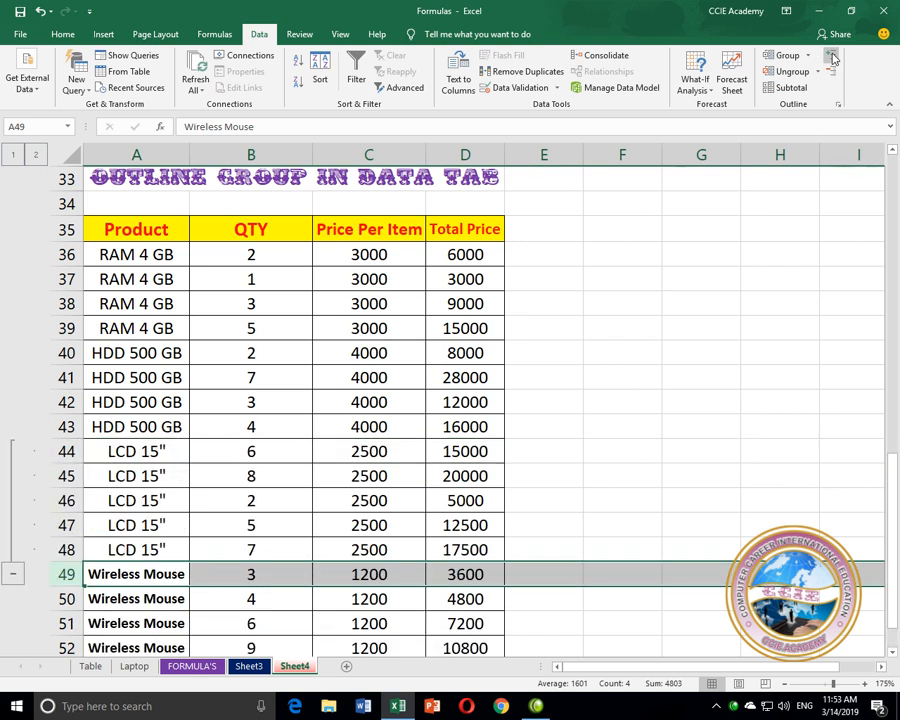
pyautogui.click(831, 72)
pyautogui.click(831, 57)
pyautogui.click(831, 73)
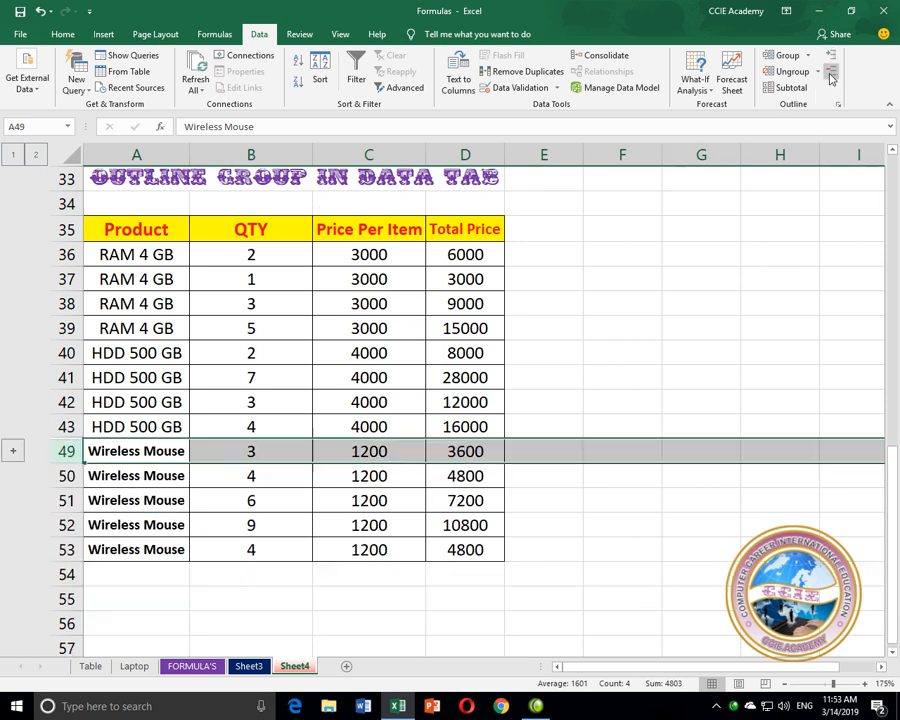
# Group the RAM 4 GB rows 36 to 39, then collapse and expand that group once
pyautogui.moveTo(64, 254); pyautogui.dragTo(60, 328)
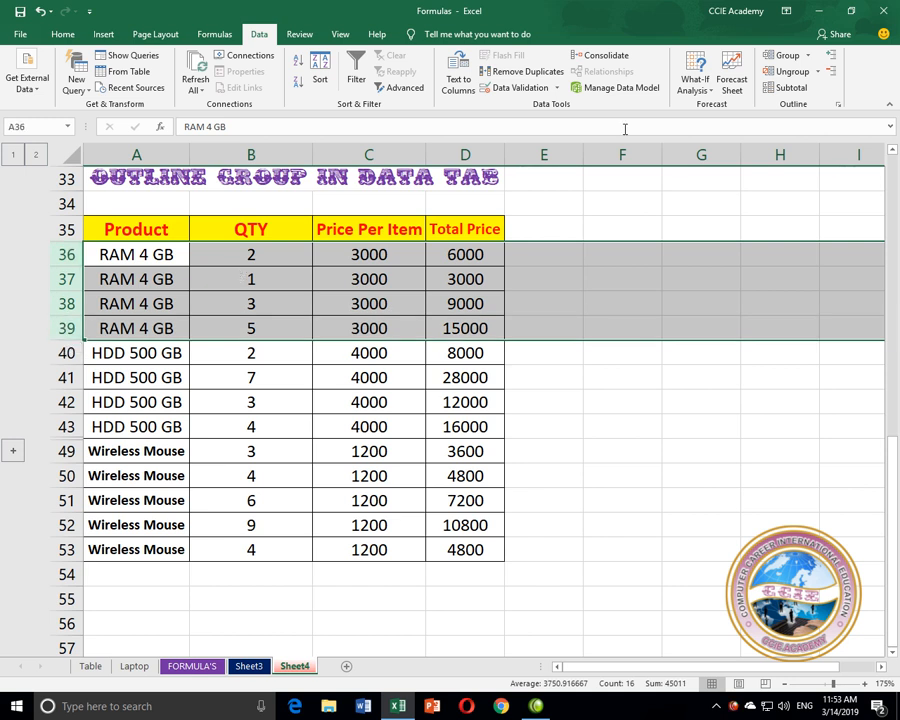
pyautogui.click(808, 56)
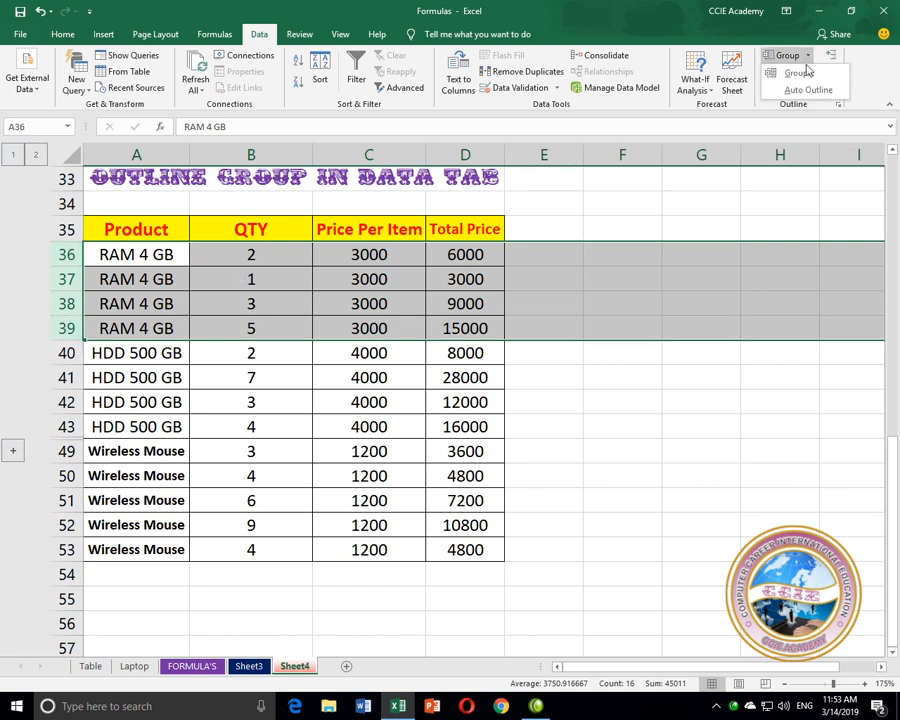
pyautogui.click(797, 73)
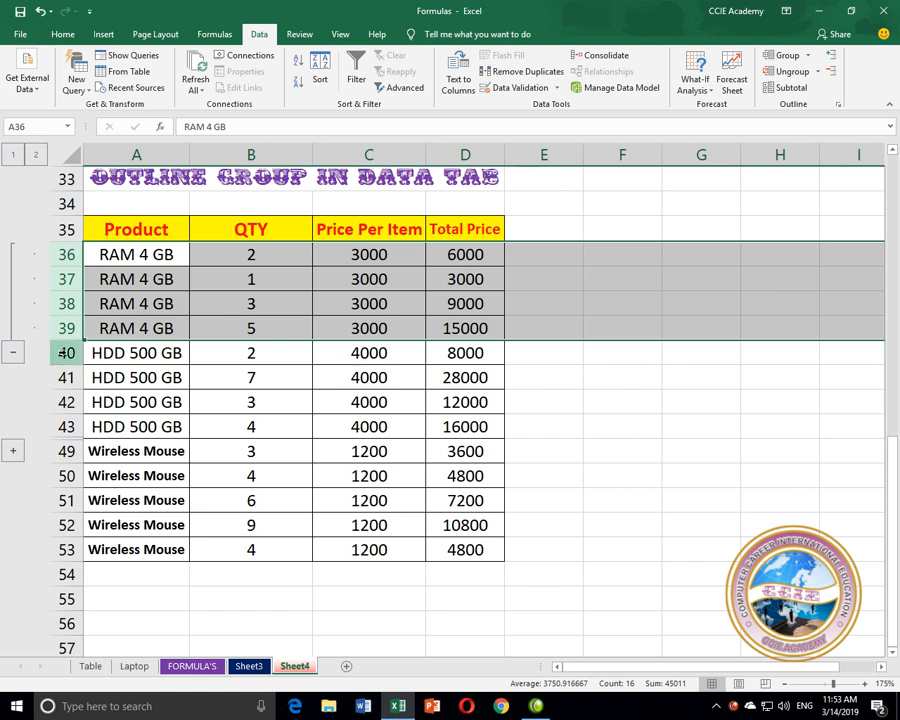
pyautogui.click(14, 353)
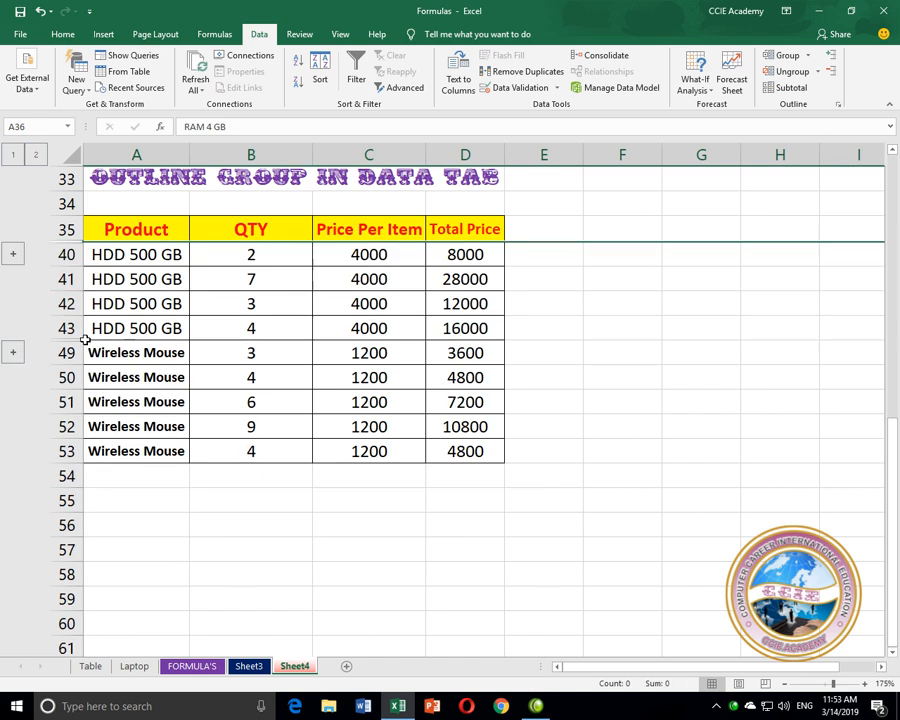
pyautogui.click(13, 254)
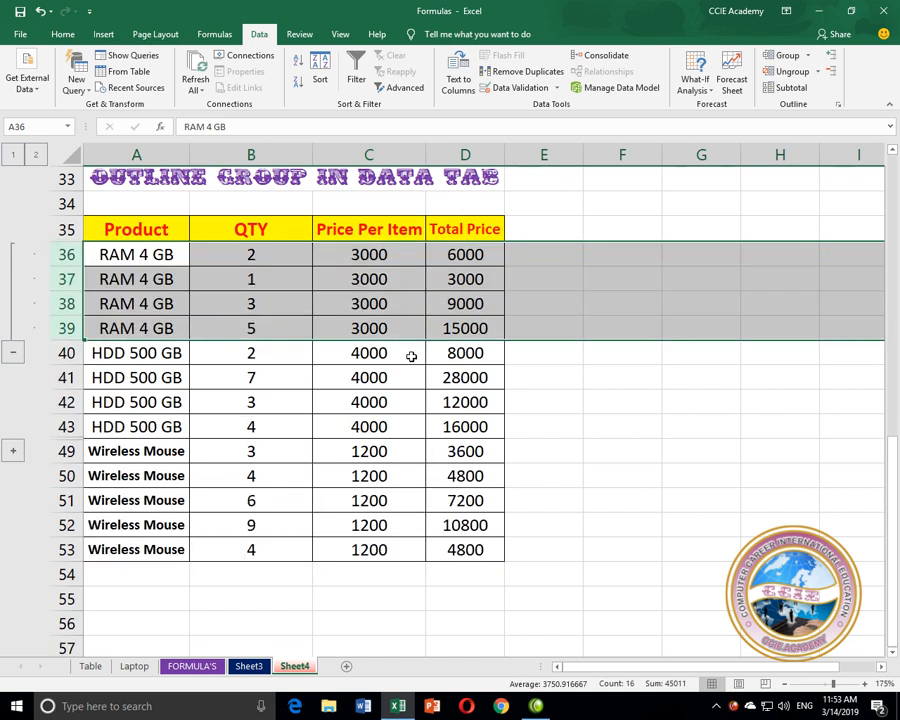
# Clear the outline from the RAM 4 GB rows 36 to 39
pyautogui.click(785, 71)
pyautogui.click(819, 72)
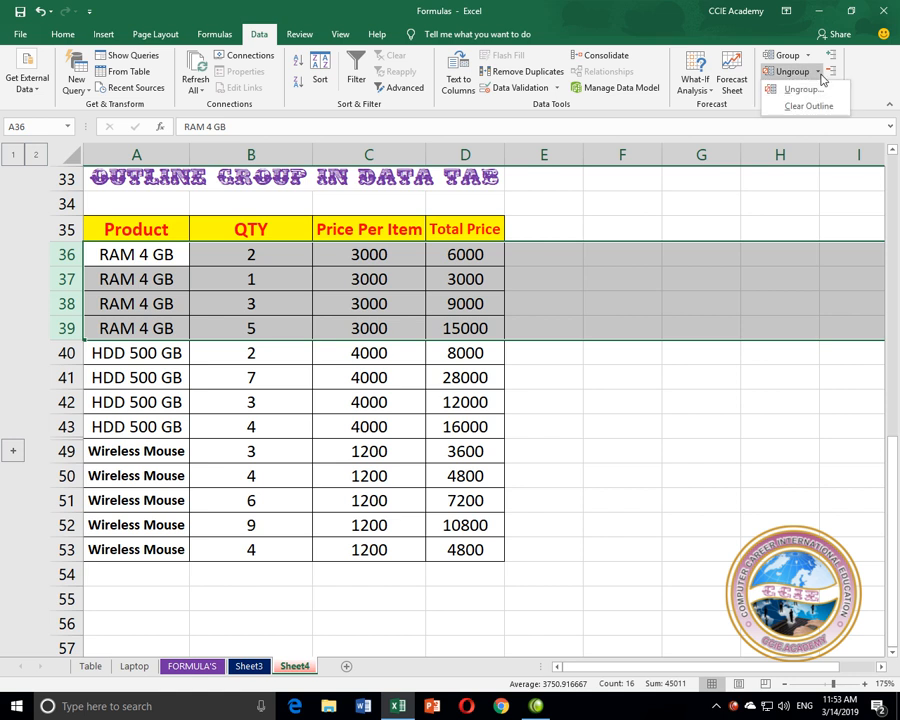
pyautogui.click(810, 105)
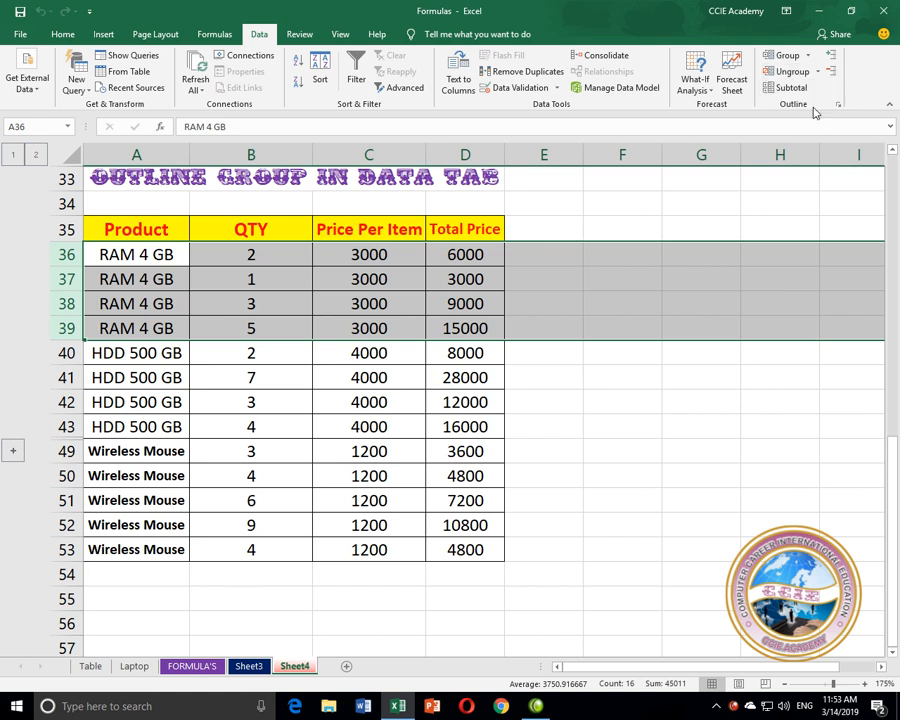
# Expand the collapsed LCD 15" group and ungroup its rows 44 to 48
pyautogui.click(13, 453)
pyautogui.moveTo(66, 451); pyautogui.dragTo(67, 547)
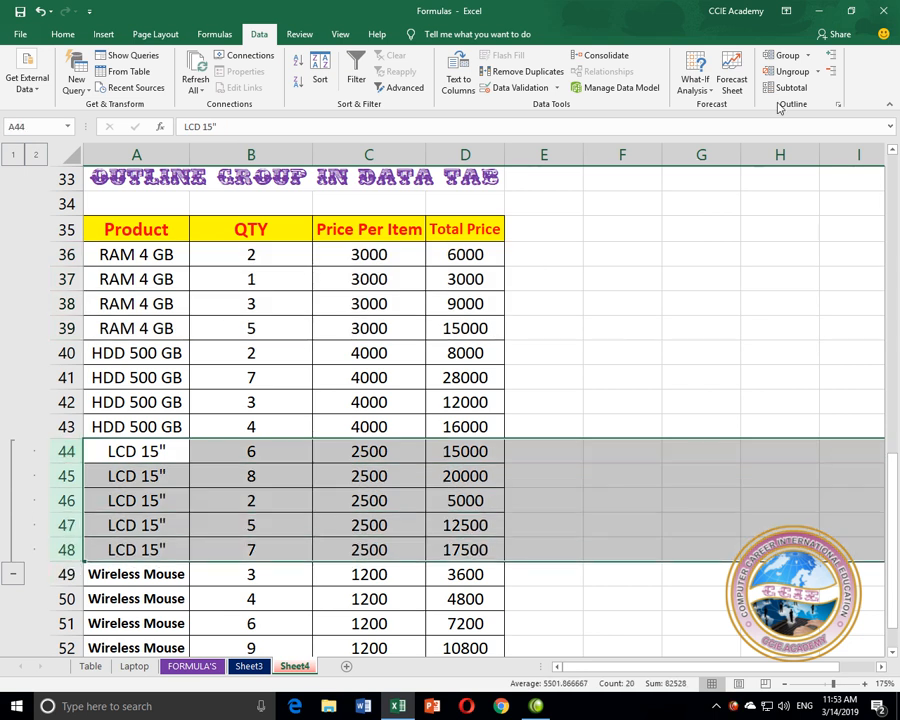
pyautogui.click(817, 71)
pyautogui.click(815, 90)
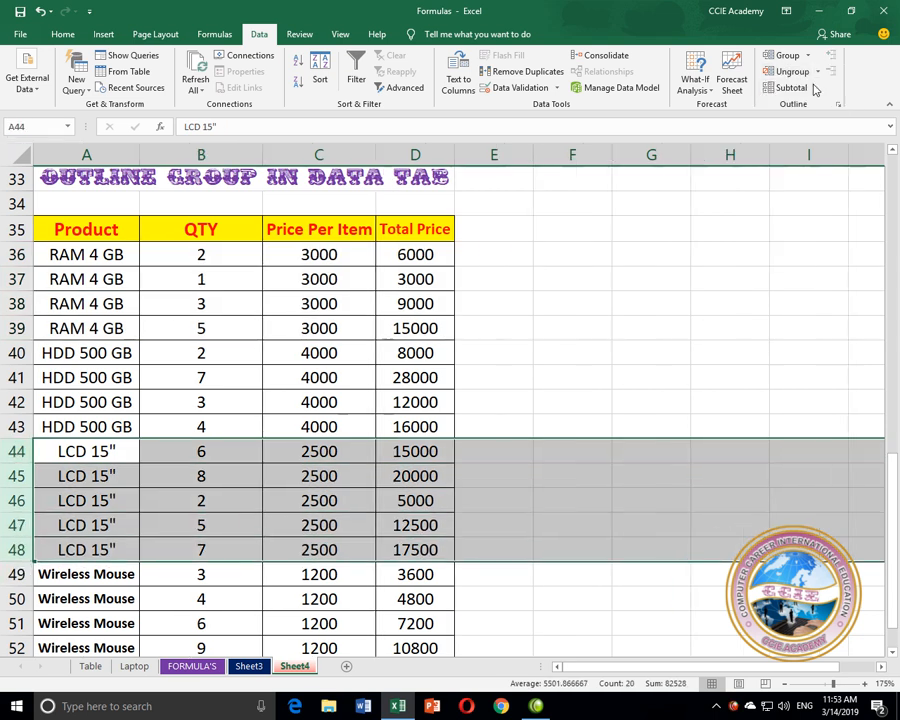
pyautogui.click(283, 332)
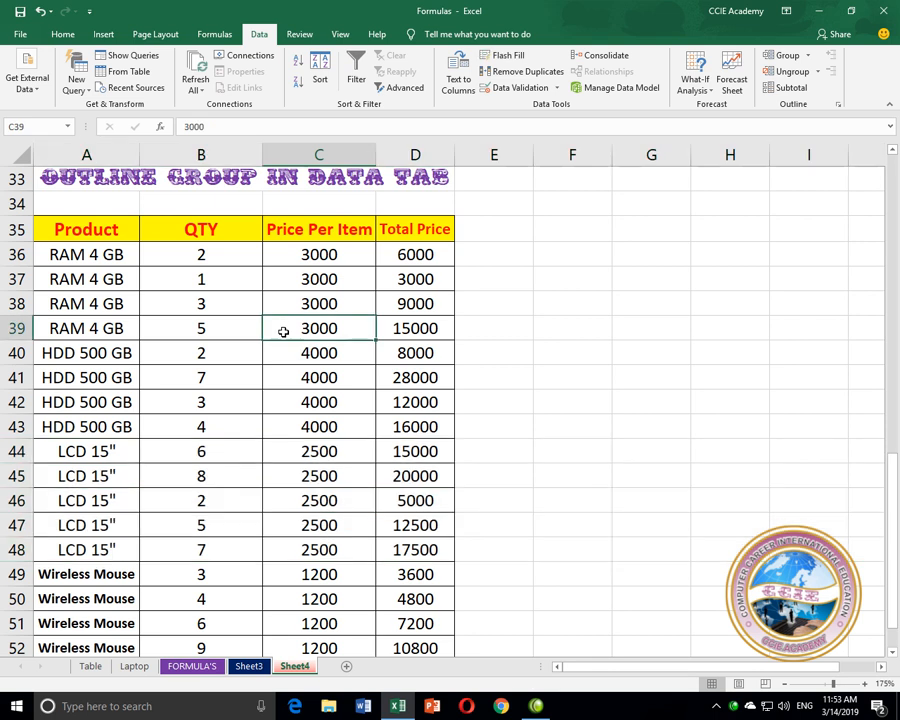
# Subtotal A35:D52 at each change in Product, using Sum on Total Price, and widen column A to fit the subtotal labels
pyautogui.moveTo(422, 647); pyautogui.dragTo(98, 232)
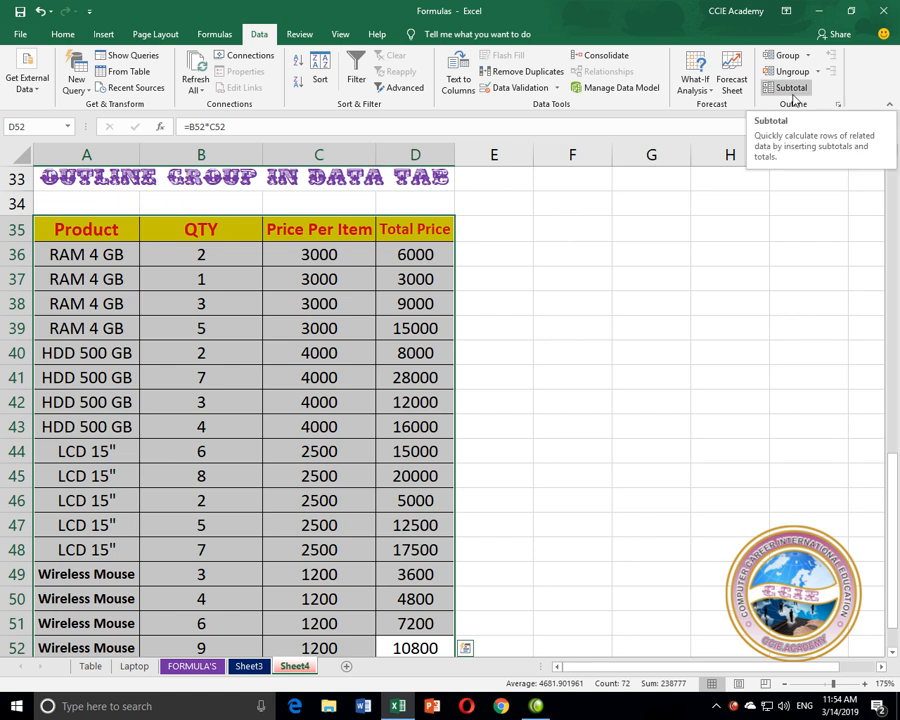
pyautogui.click(792, 97)
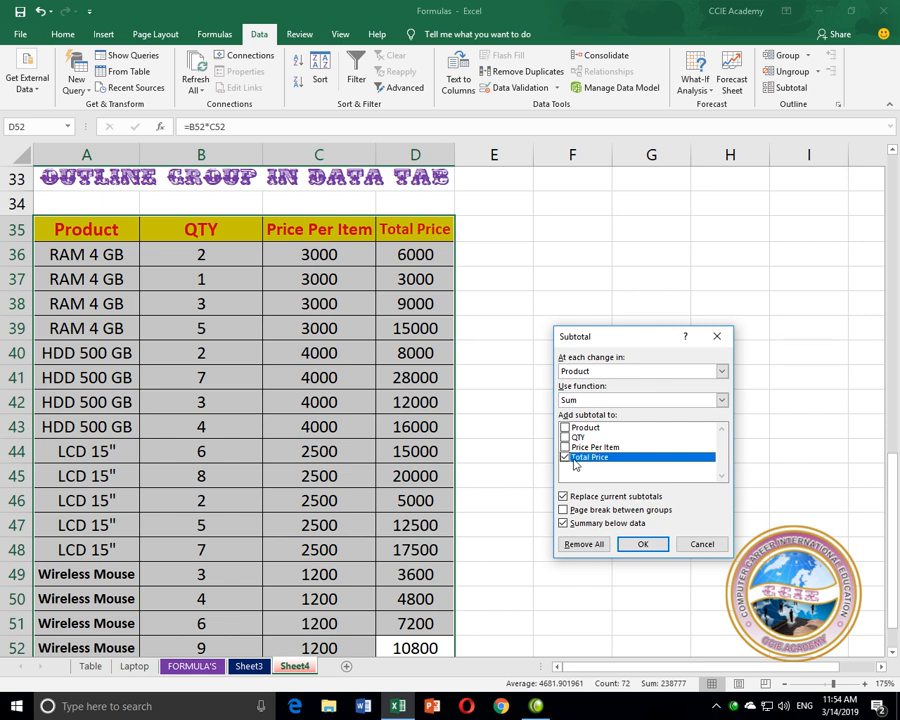
pyautogui.click(636, 546)
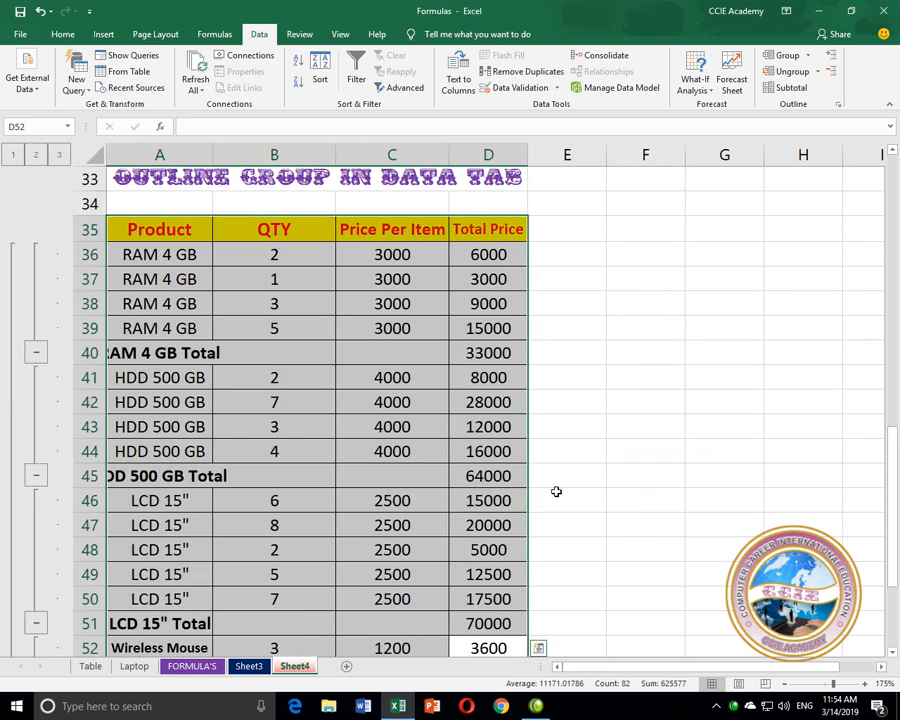
pyautogui.moveTo(211, 149); pyautogui.dragTo(247, 153)
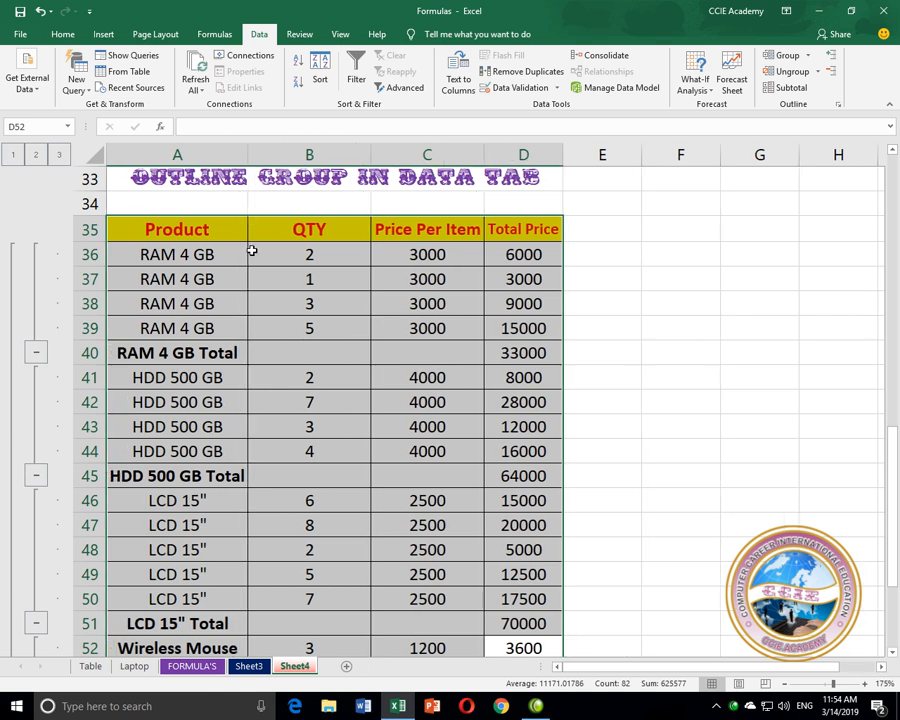
# Examine the RAM 4 GB rows and their subtotal row 40 across the Product, QTY and Price Per Item columns
pyautogui.click(163, 255)
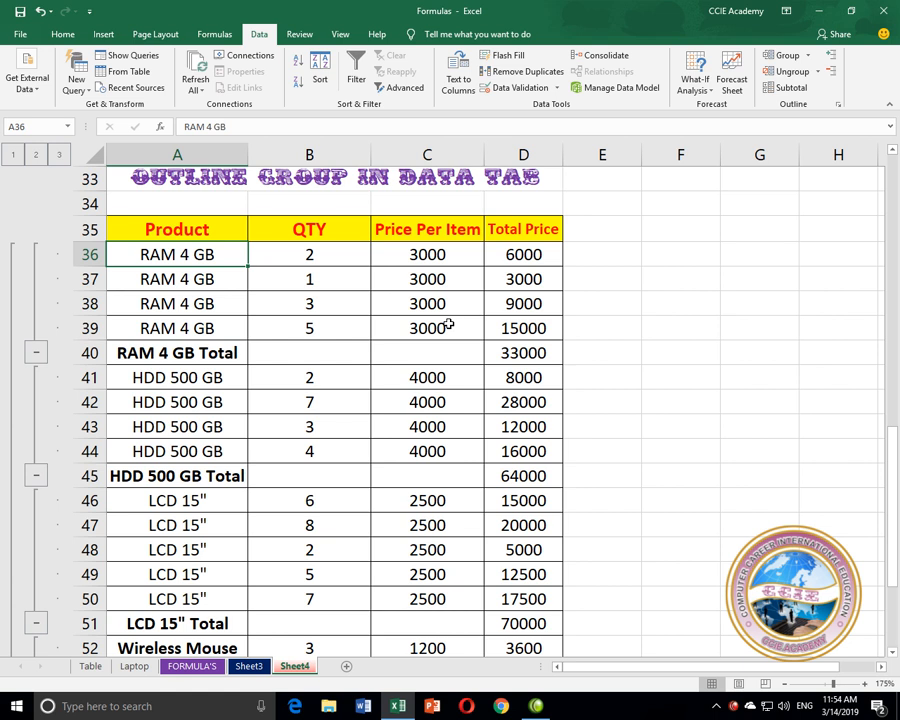
pyautogui.click(314, 350)
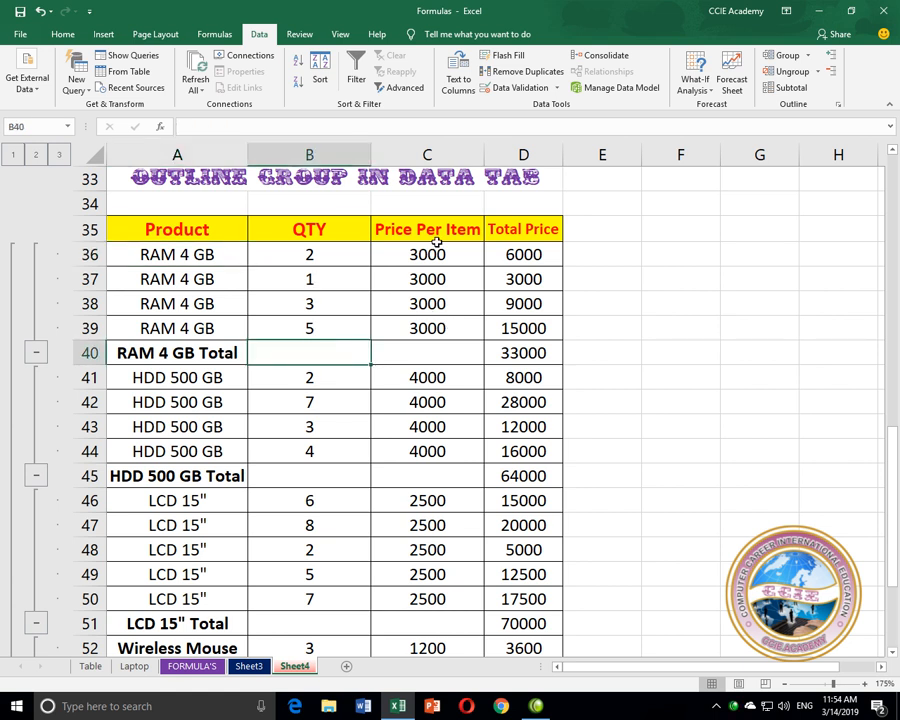
pyautogui.click(430, 347)
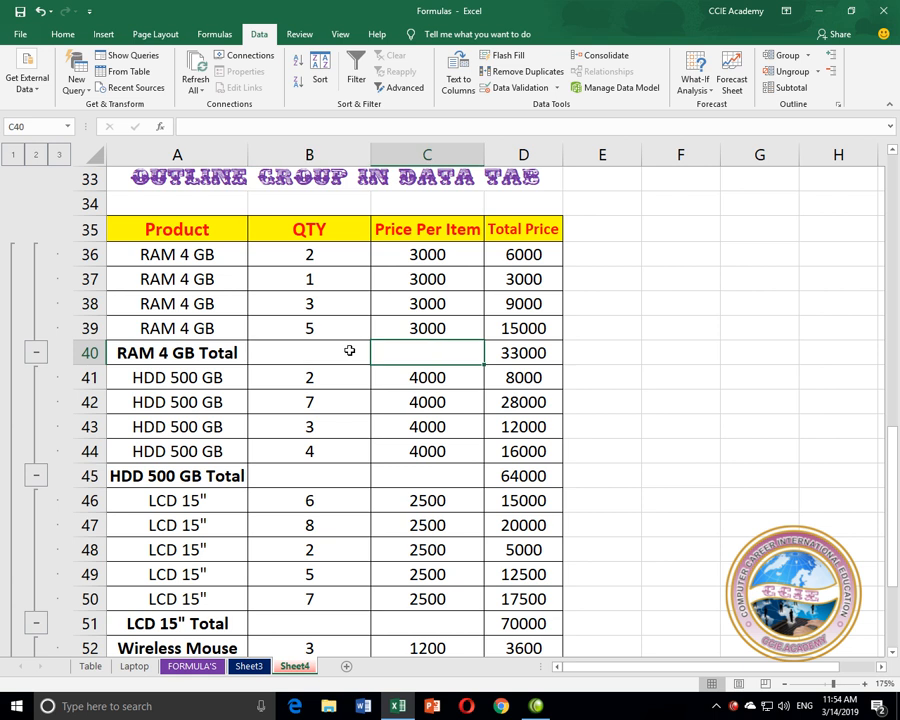
pyautogui.click(207, 353)
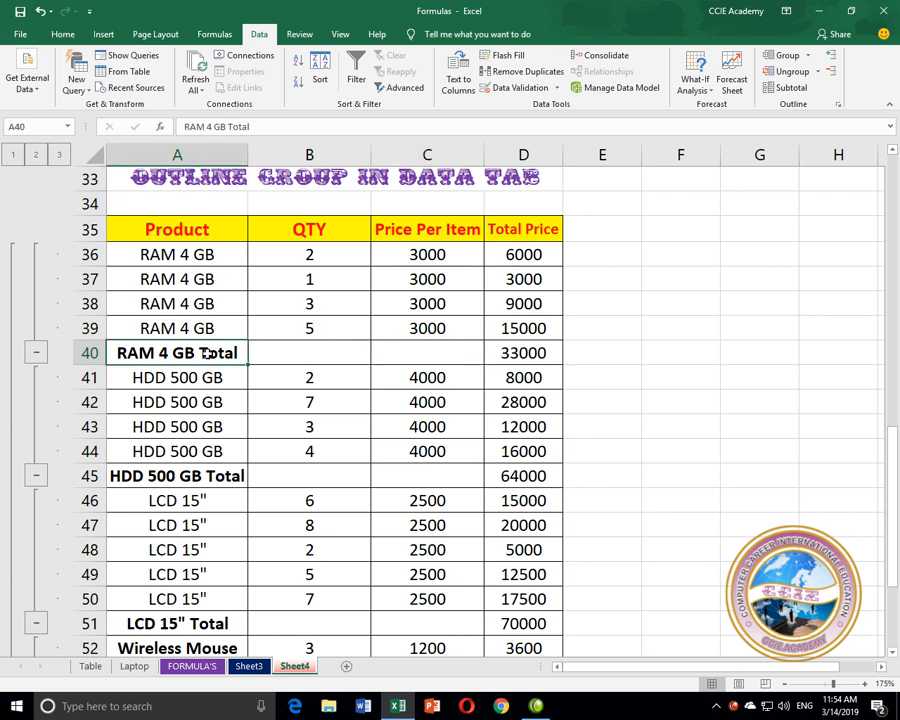
# Examine the Total Price subtotals for RAM 4 GB, HDD 500 GB and LCD 15", including the LCD 15" rows 46 to 50
pyautogui.click(521, 356)
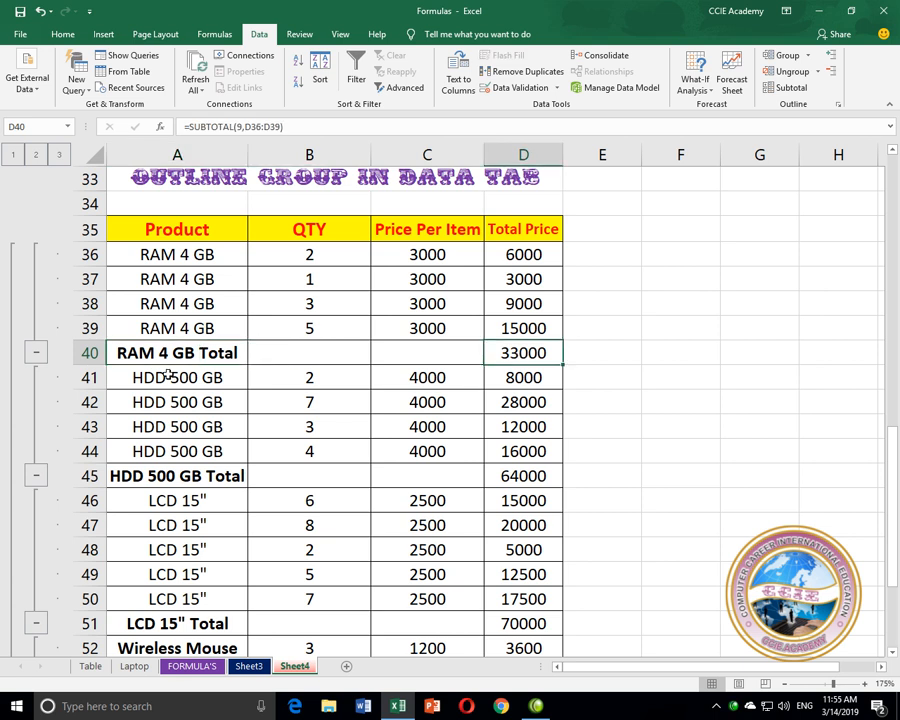
pyautogui.click(506, 478)
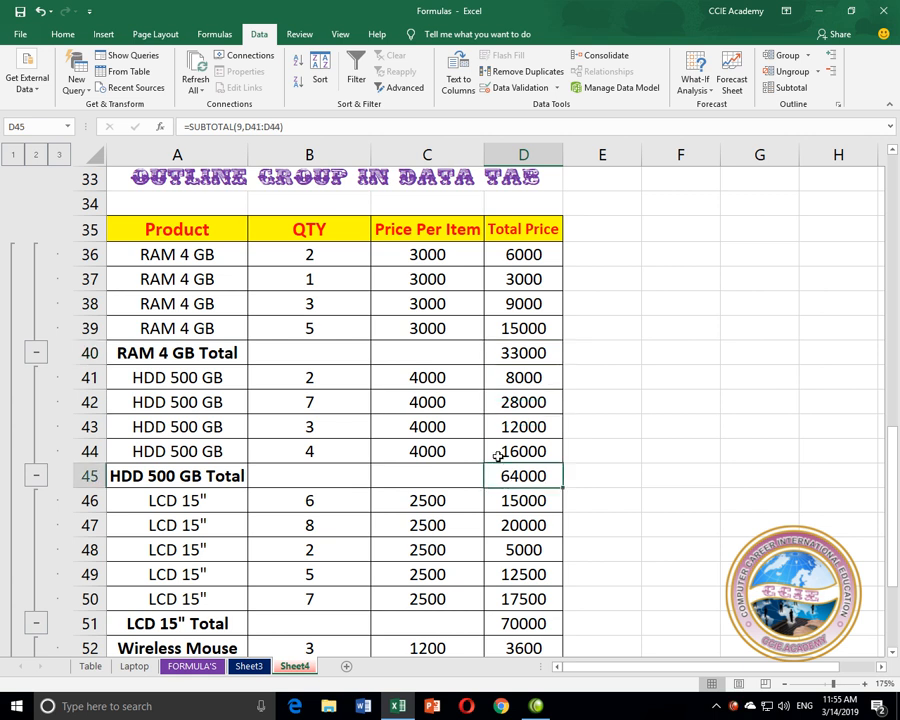
pyautogui.click(521, 500)
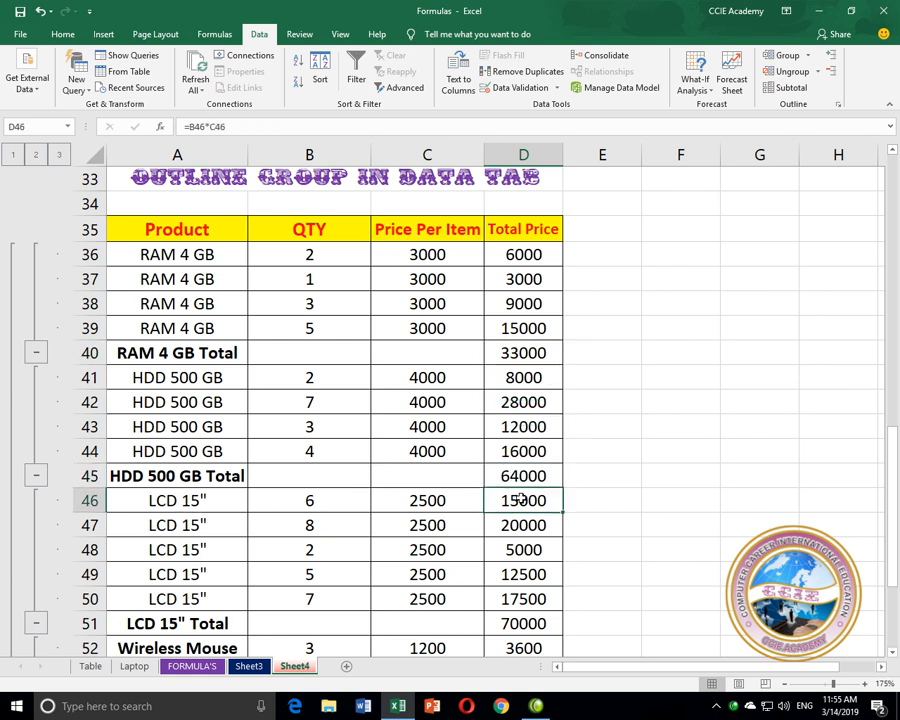
pyautogui.click(521, 525)
pyautogui.click(519, 551)
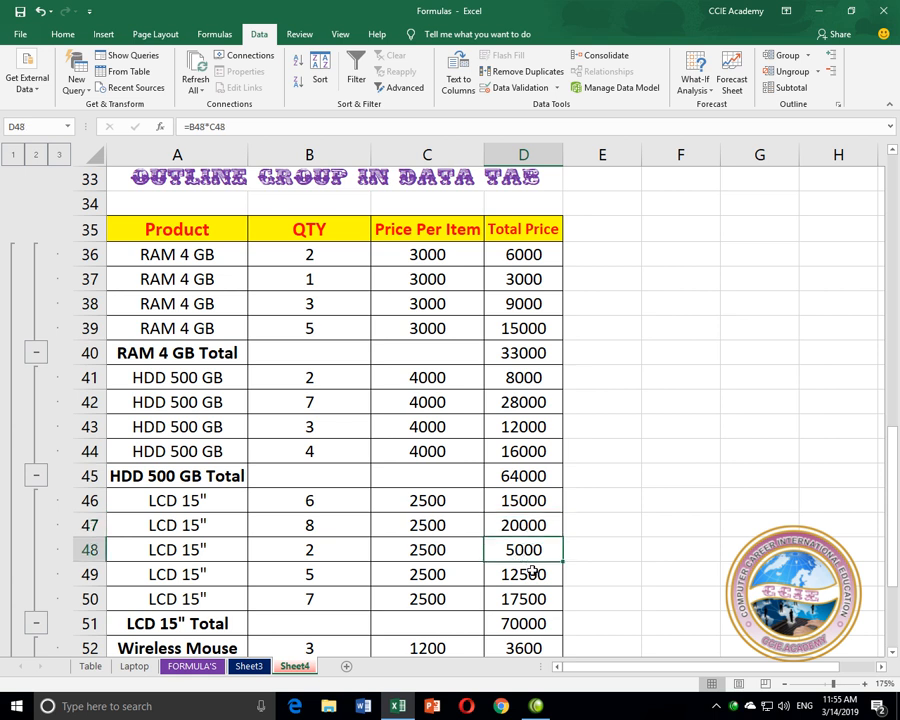
pyautogui.click(530, 575)
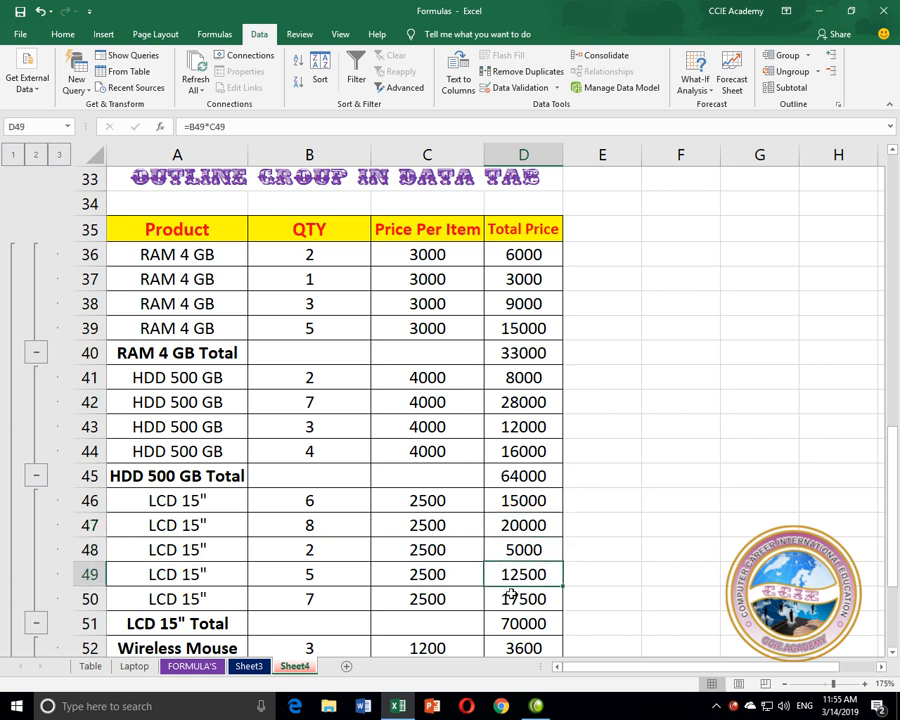
pyautogui.click(511, 597)
pyautogui.scroll(-3, 466, 540)
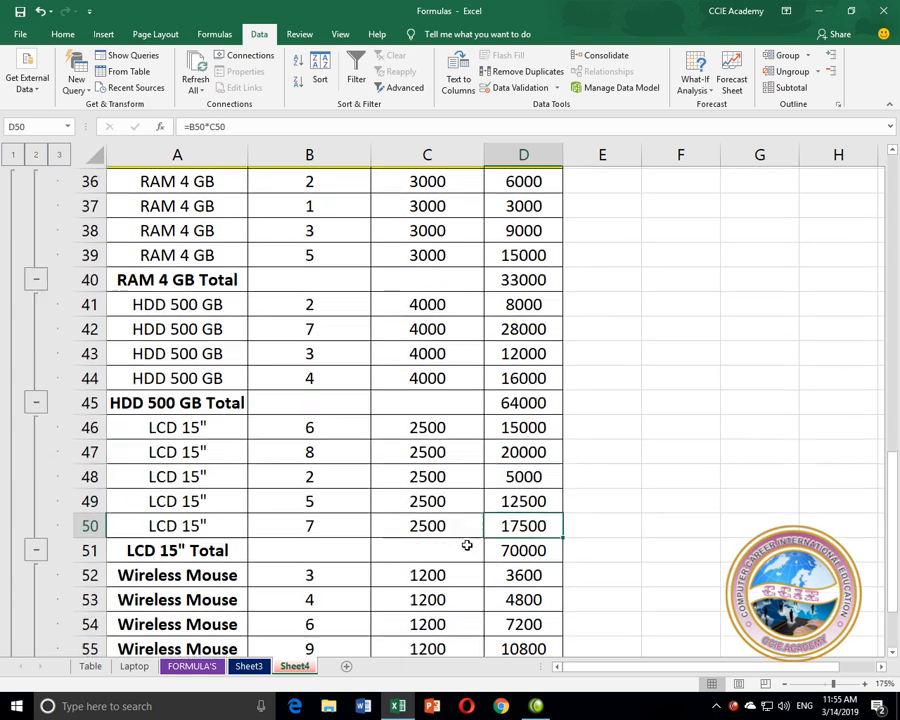
pyautogui.click(522, 399)
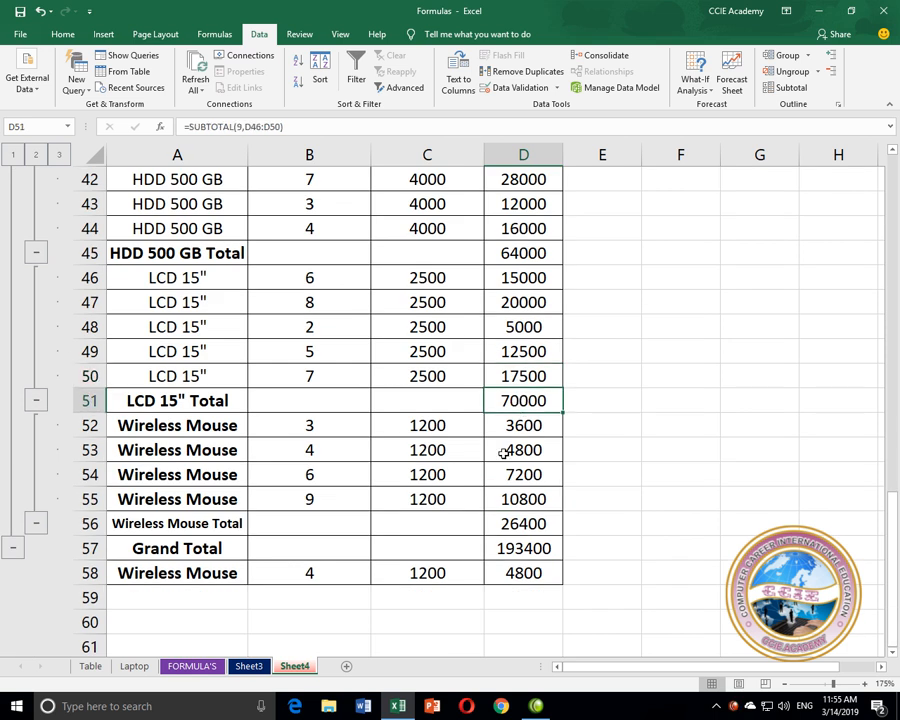
# Examine the Total Price of Wireless Mouse rows 52 to 55, their subtotal in row 56 and the Grand Total in row 57
pyautogui.click(515, 427)
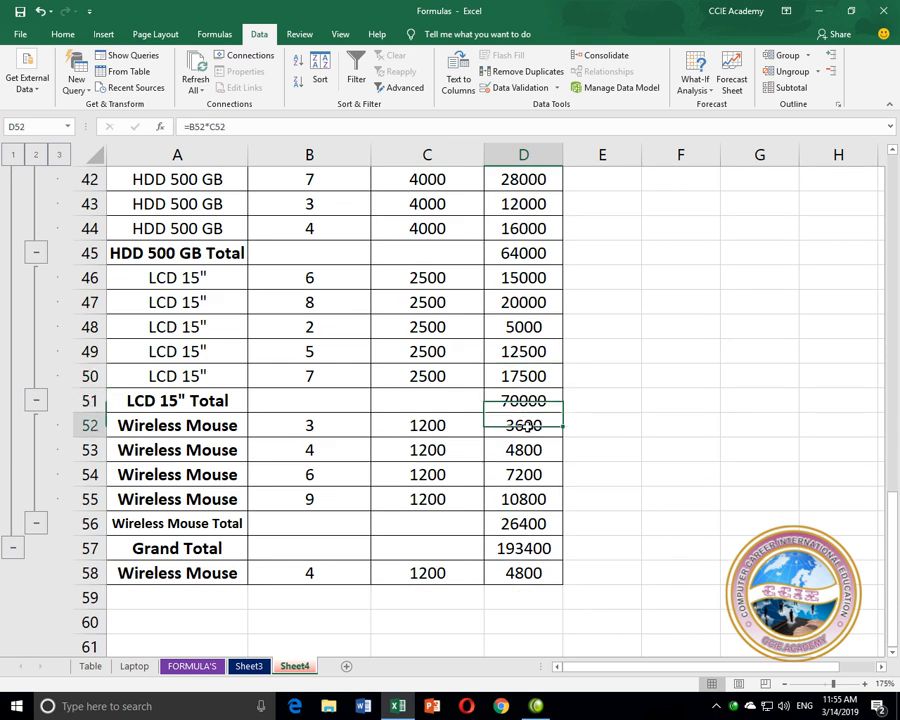
pyautogui.click(514, 451)
pyautogui.click(516, 474)
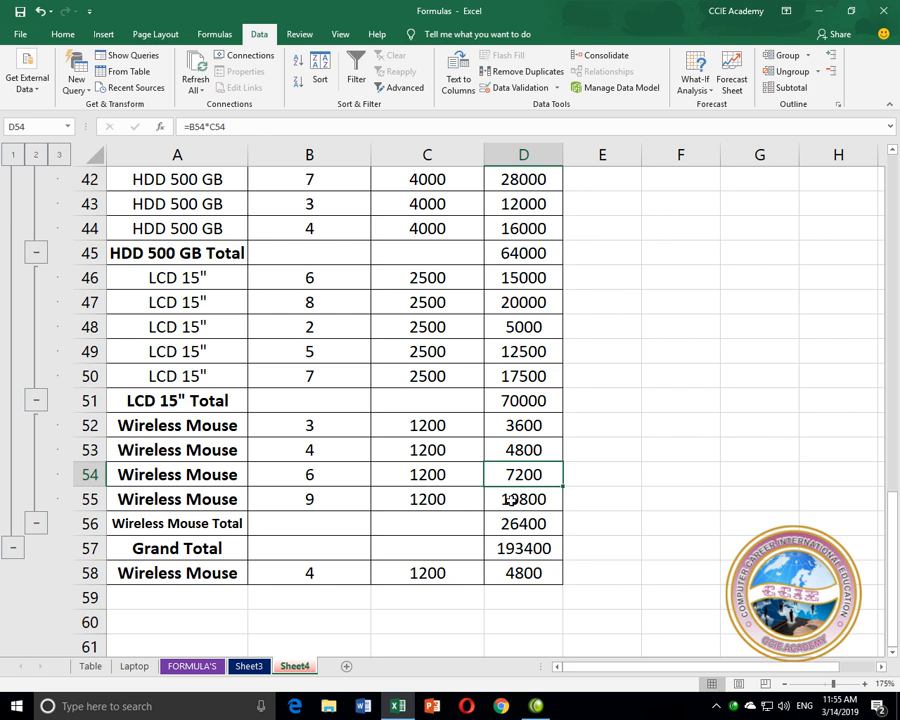
pyautogui.click(510, 499)
pyautogui.click(501, 522)
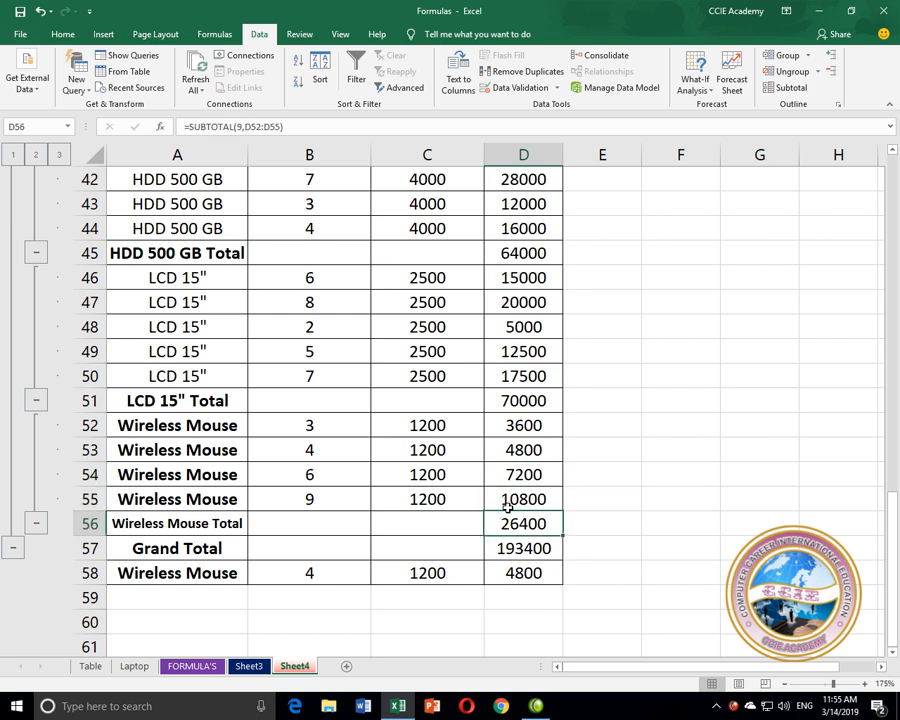
pyautogui.click(512, 497)
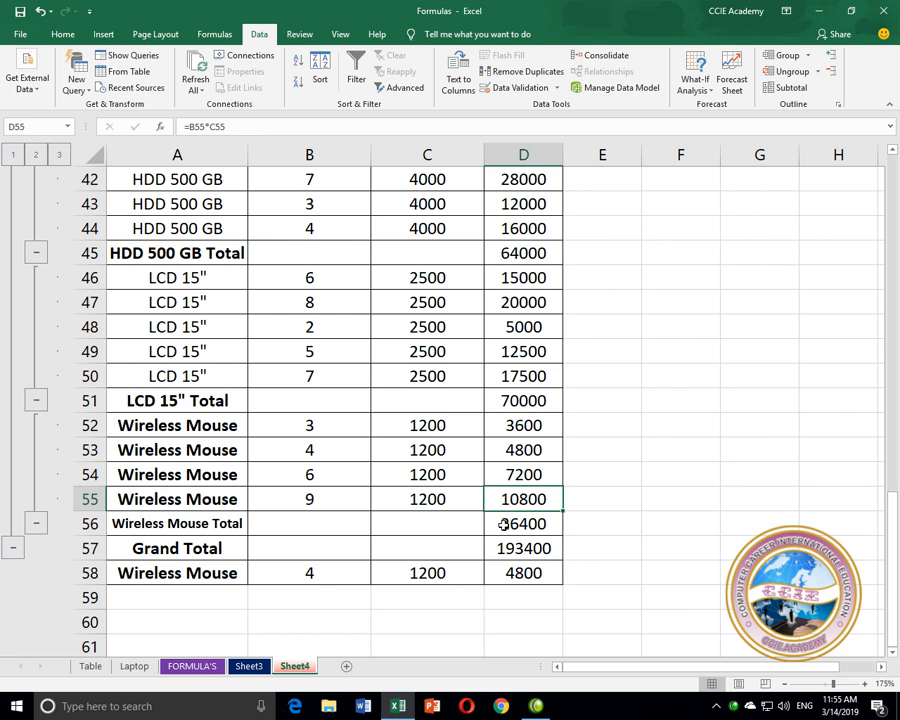
pyautogui.click(504, 523)
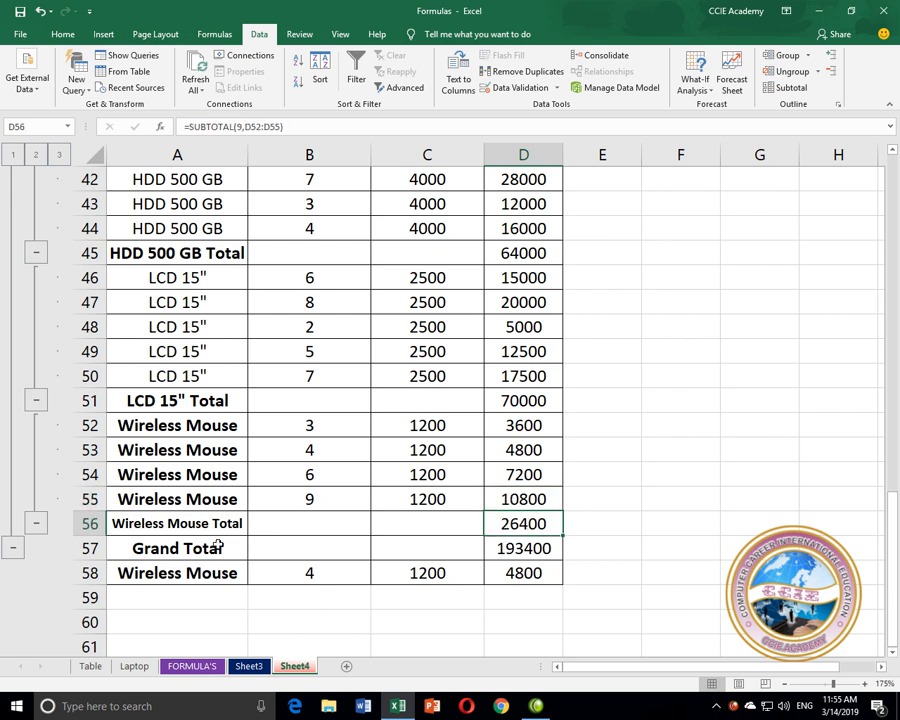
pyautogui.click(523, 551)
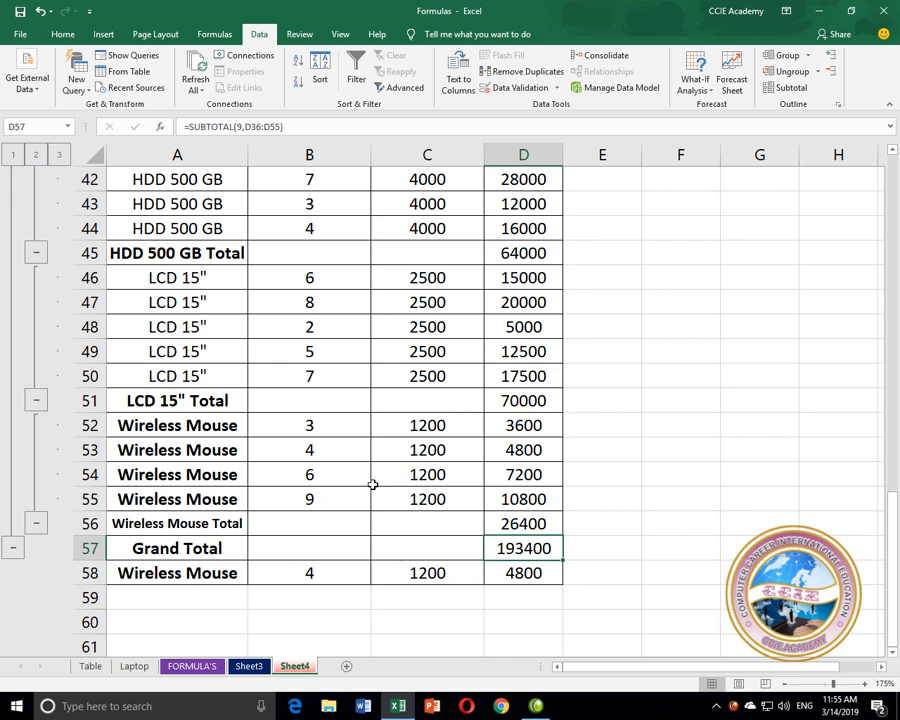
# Clear the outline from rows 34 to 58
pyautogui.scroll(1, 372, 480)
pyautogui.scroll(-1, 372, 484)
pyautogui.moveTo(78, 575); pyautogui.dragTo(52, 125)
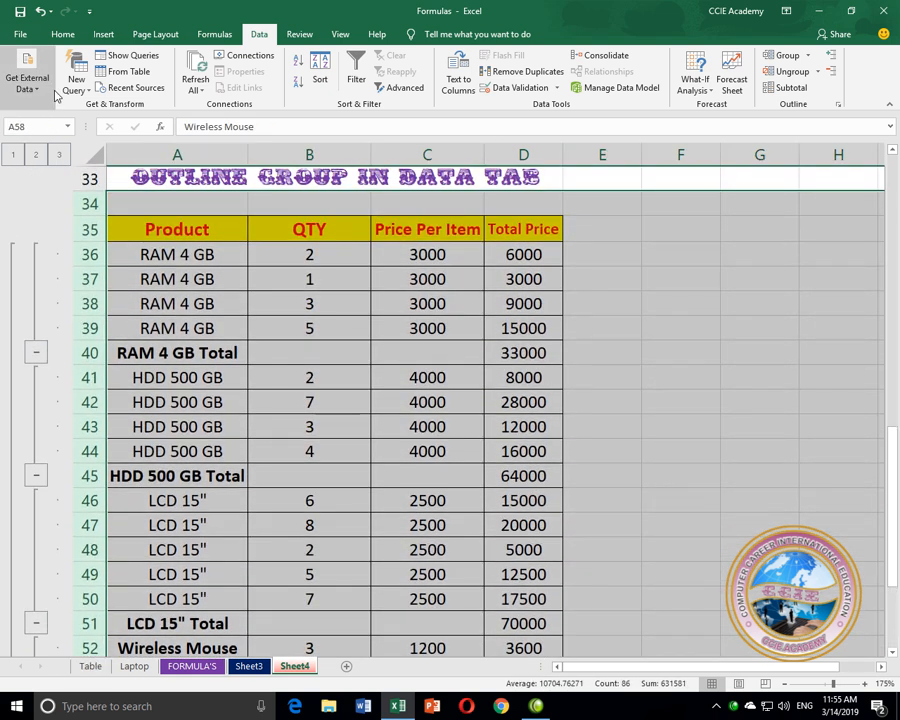
pyautogui.click(792, 71)
pyautogui.click(817, 72)
pyautogui.click(814, 106)
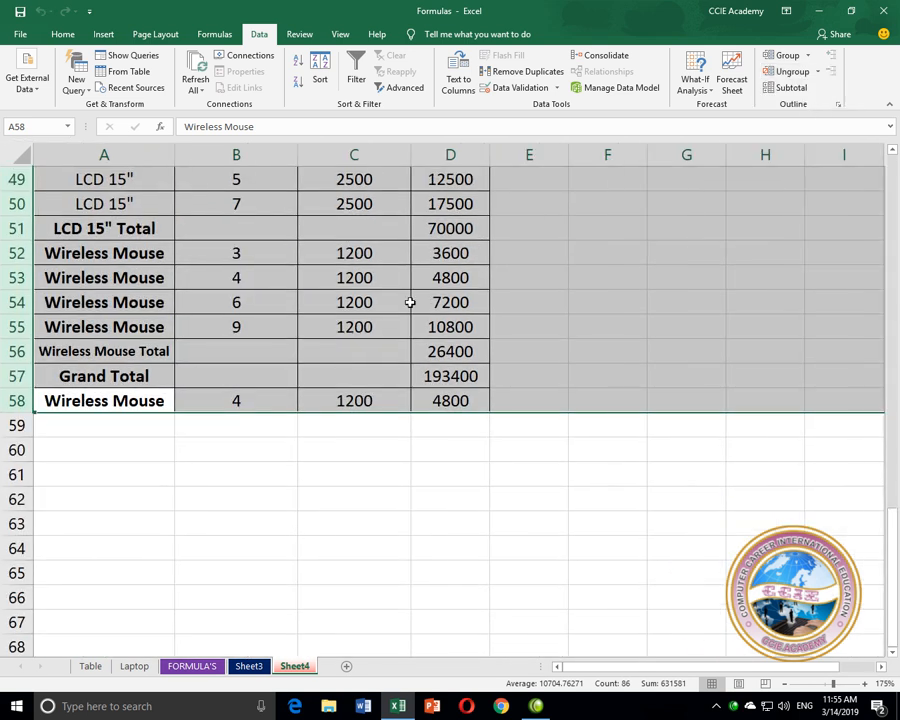
pyautogui.scroll(5, 410, 302)
pyautogui.scroll(1, 410, 302)
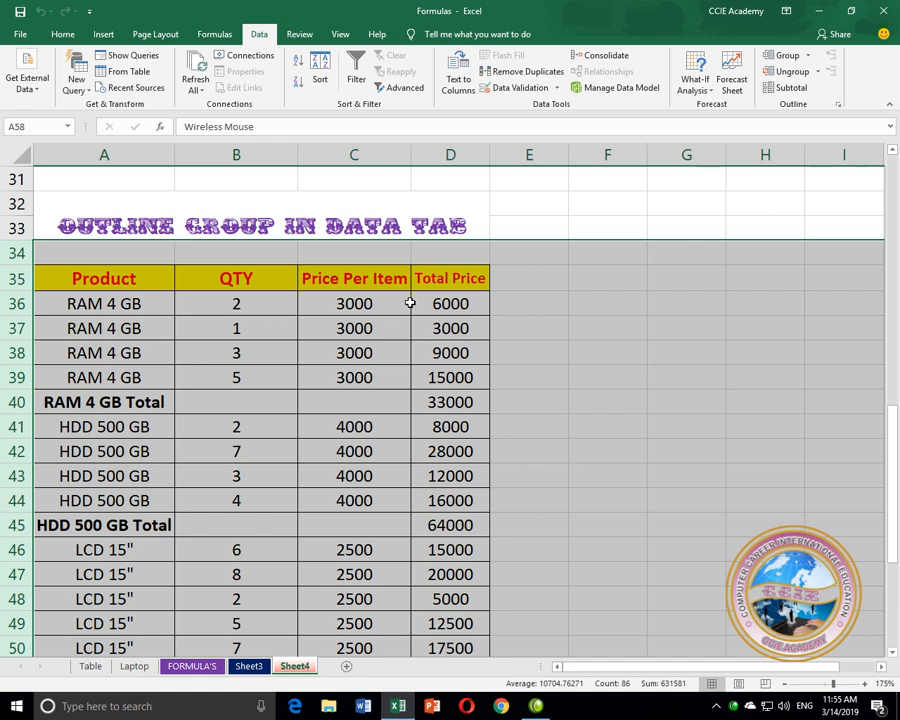
pyautogui.scroll(-1, 410, 302)
pyautogui.click(408, 301)
# Delete the LCD 15" Total row and the Grand Total row from the sheet
pyautogui.scroll(-1, 430, 440)
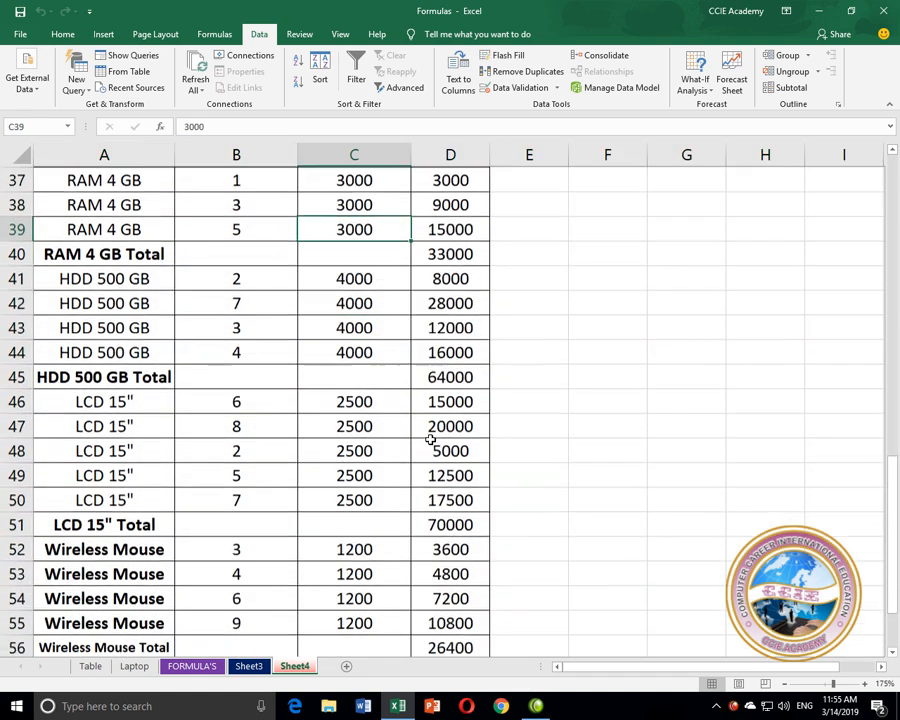
pyautogui.scroll(-1, 412, 517)
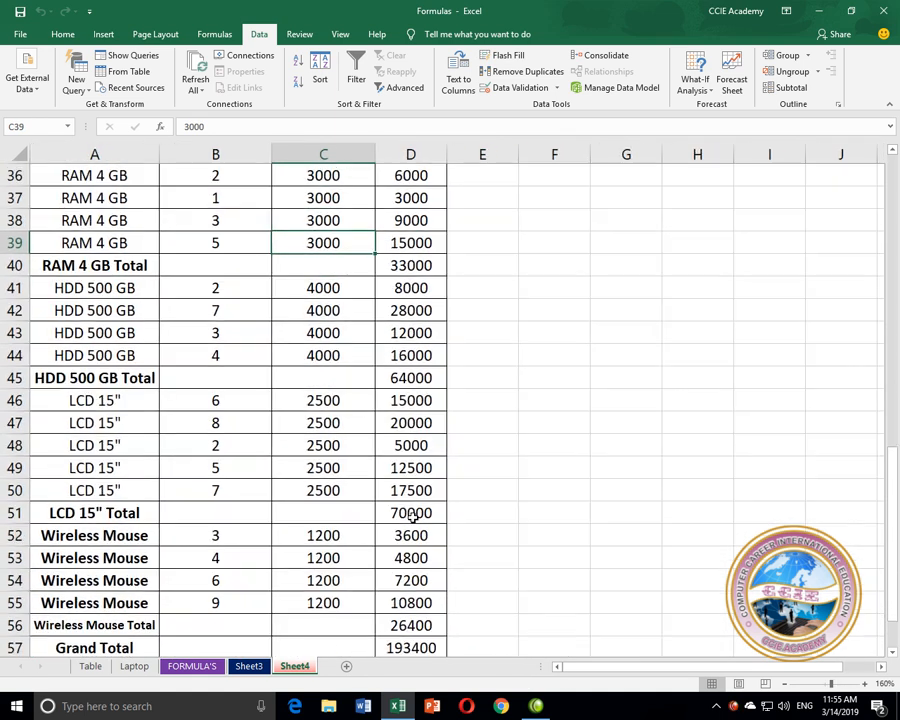
pyautogui.scroll(-1, 413, 516)
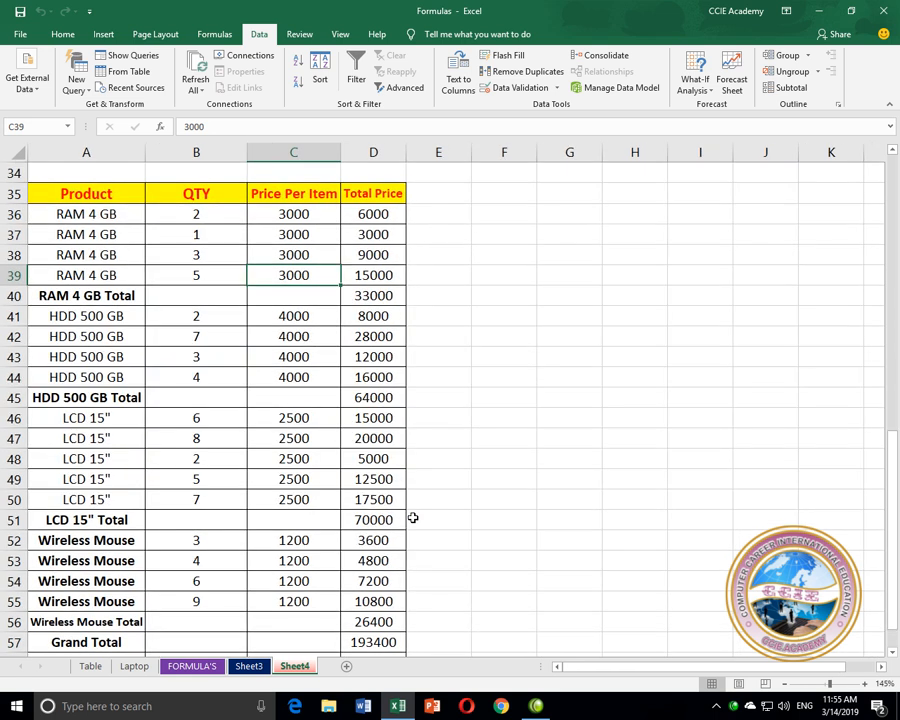
pyautogui.scroll(-1, 360, 533)
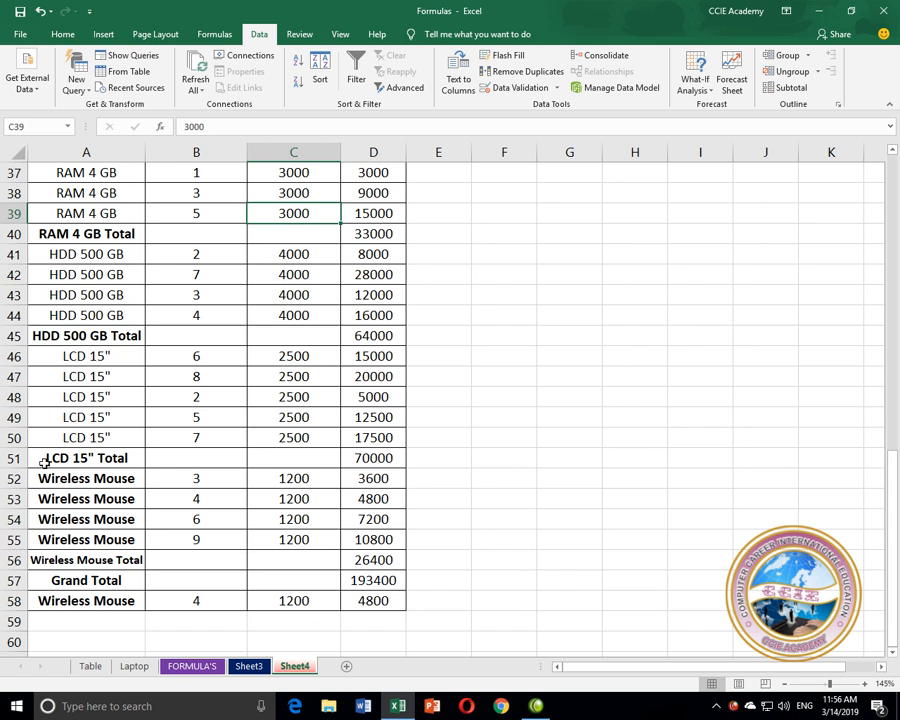
pyautogui.click(14, 458)
pyautogui.rightClick(16, 459)
pyautogui.click(59, 576)
pyautogui.click(19, 560)
pyautogui.rightClick(19, 560)
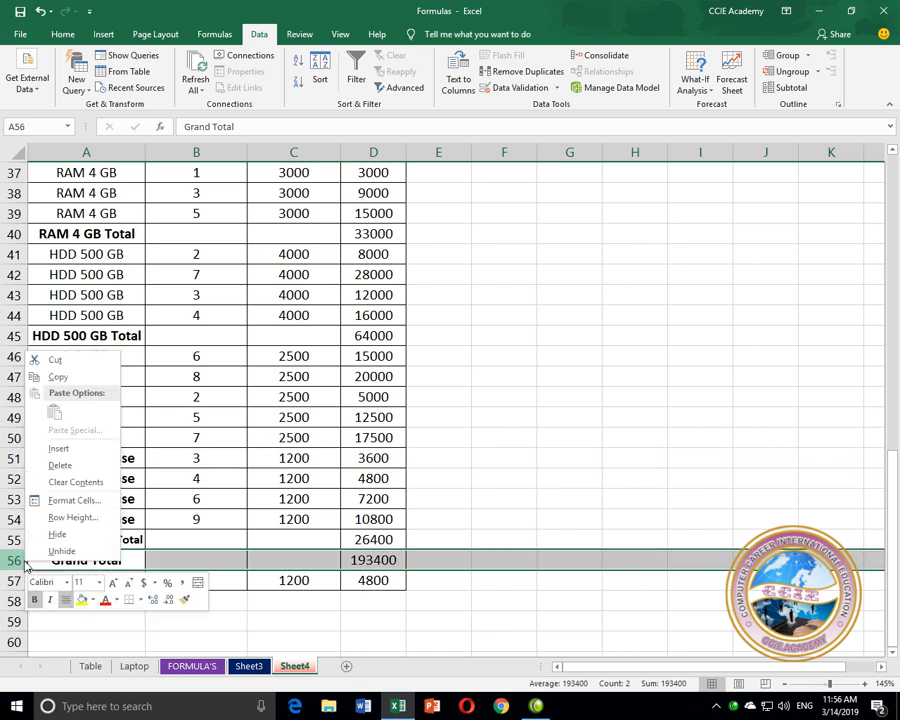
pyautogui.click(50, 462)
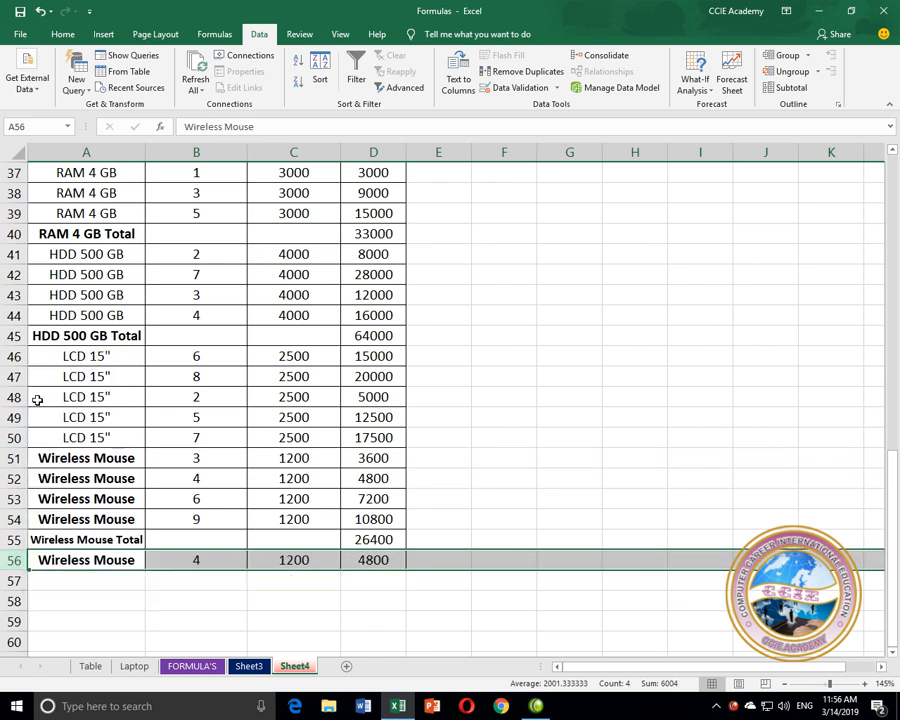
# Delete the HDD 500 GB Total row 45 and the RAM 4 GB Total row 40
pyautogui.rightClick(14, 336)
pyautogui.click(50, 448)
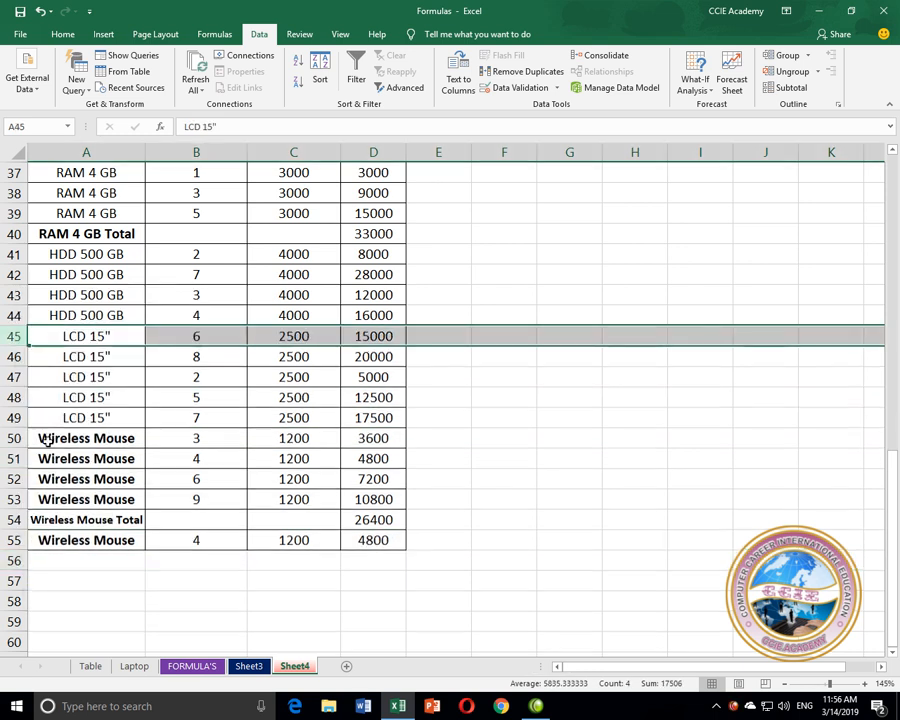
pyautogui.scroll(2, 47, 450)
pyautogui.click(14, 357)
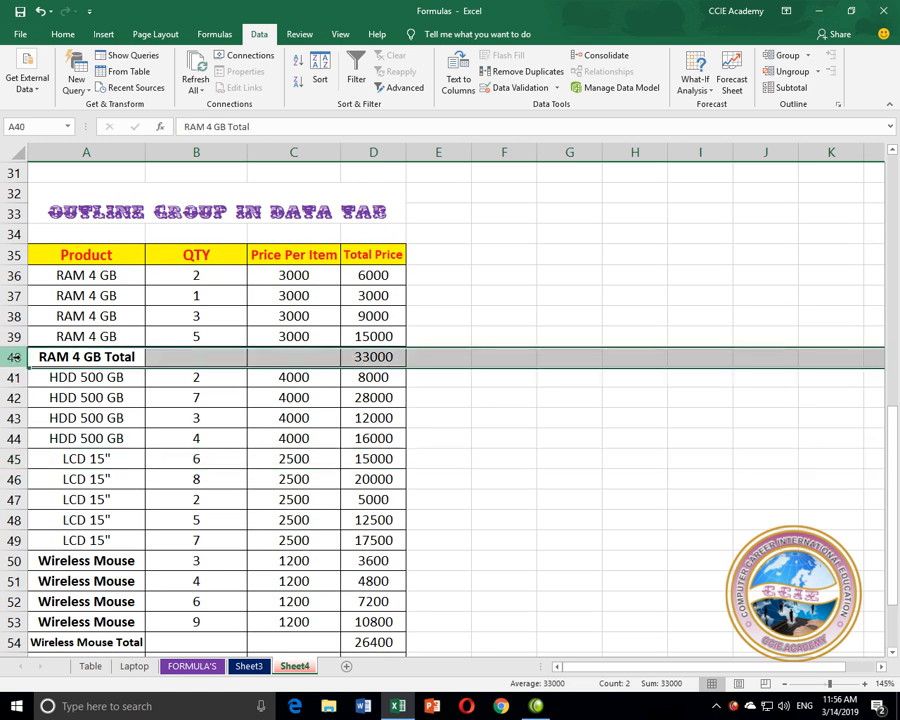
pyautogui.rightClick(14, 357)
pyautogui.click(56, 472)
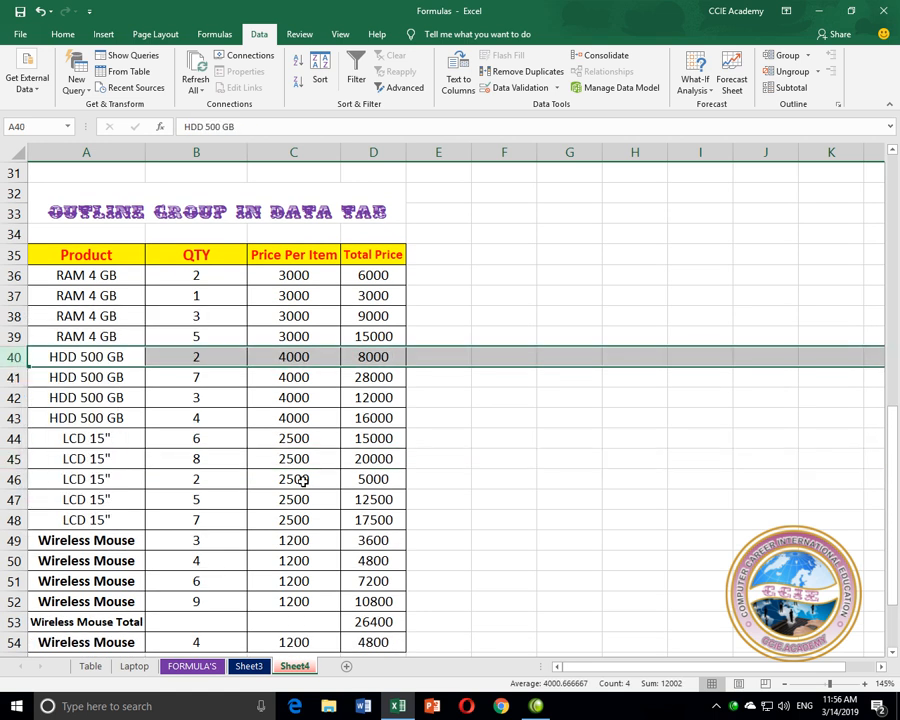
pyautogui.click(302, 480)
# Subtotal A35:D54 at each change in Product, using Sum on both QTY and Total Price
pyautogui.scroll(-2, 302, 480)
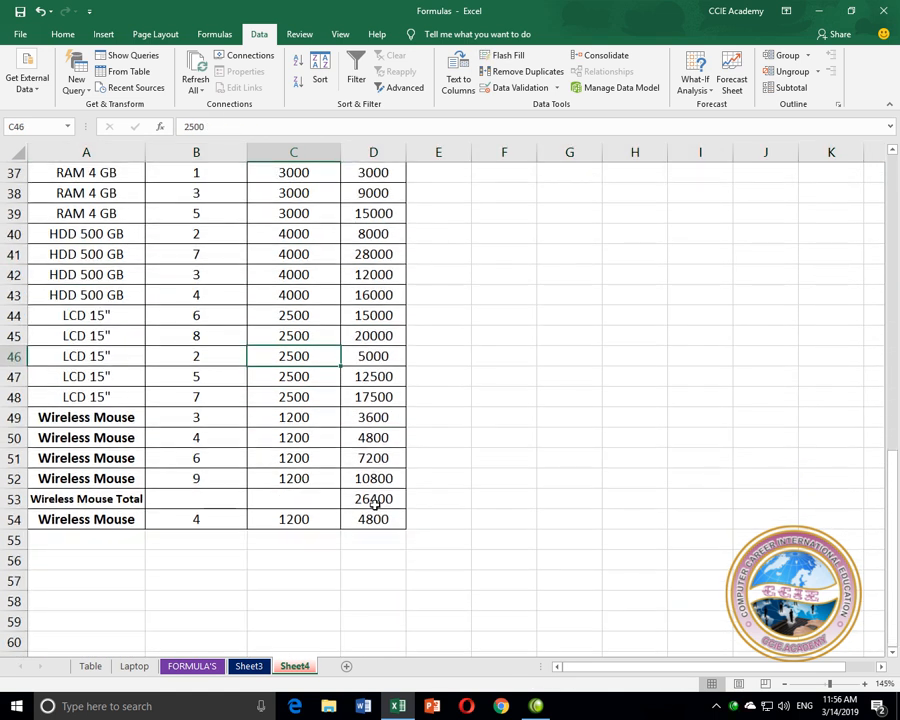
pyautogui.moveTo(376, 518); pyautogui.dragTo(117, 196)
pyautogui.click(789, 87)
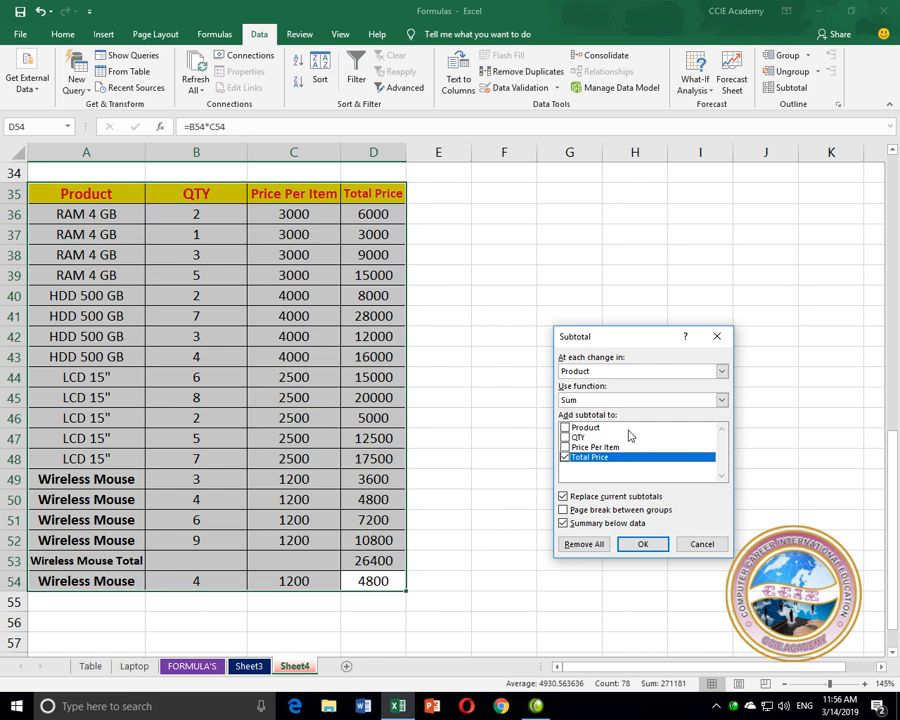
pyautogui.click(565, 437)
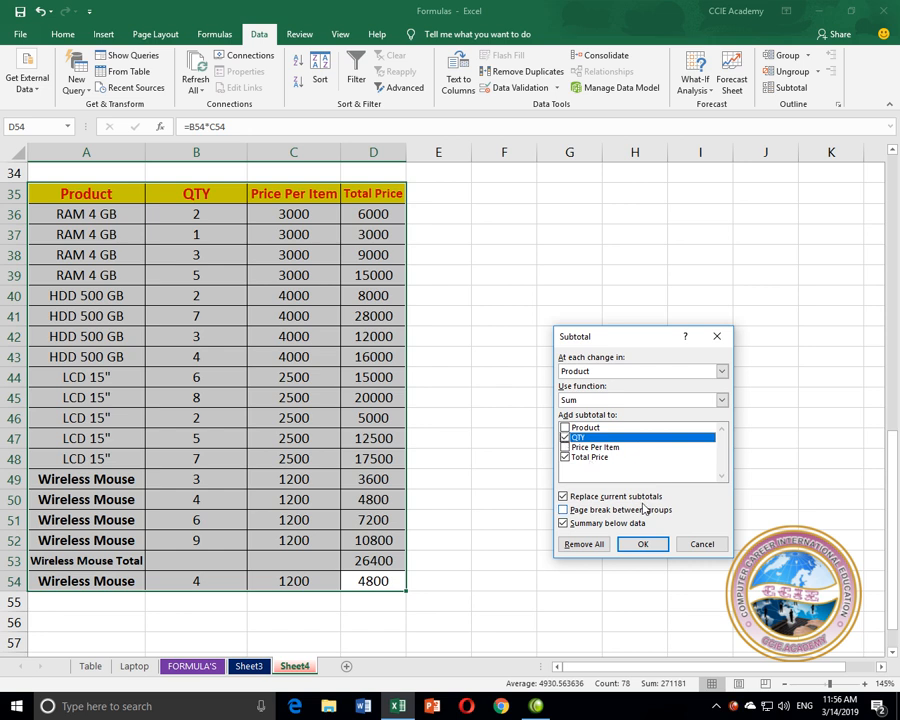
pyautogui.click(643, 543)
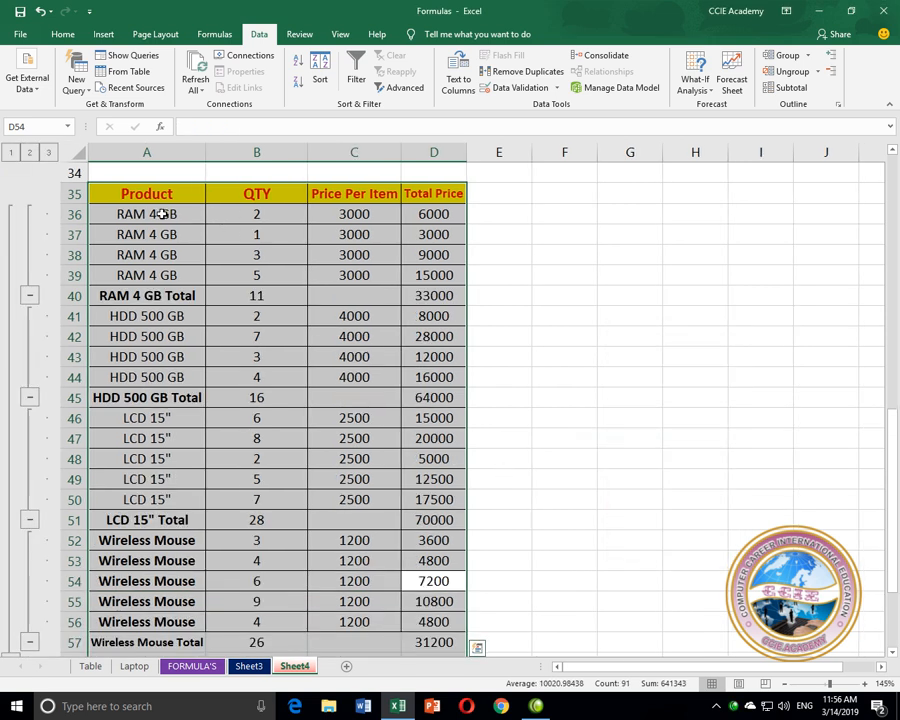
# Examine the QTY and Total Price subtotals for RAM 4 GB, HDD 500 GB and LCD 15" in rows 40, 45 and 51
pyautogui.click(275, 300)
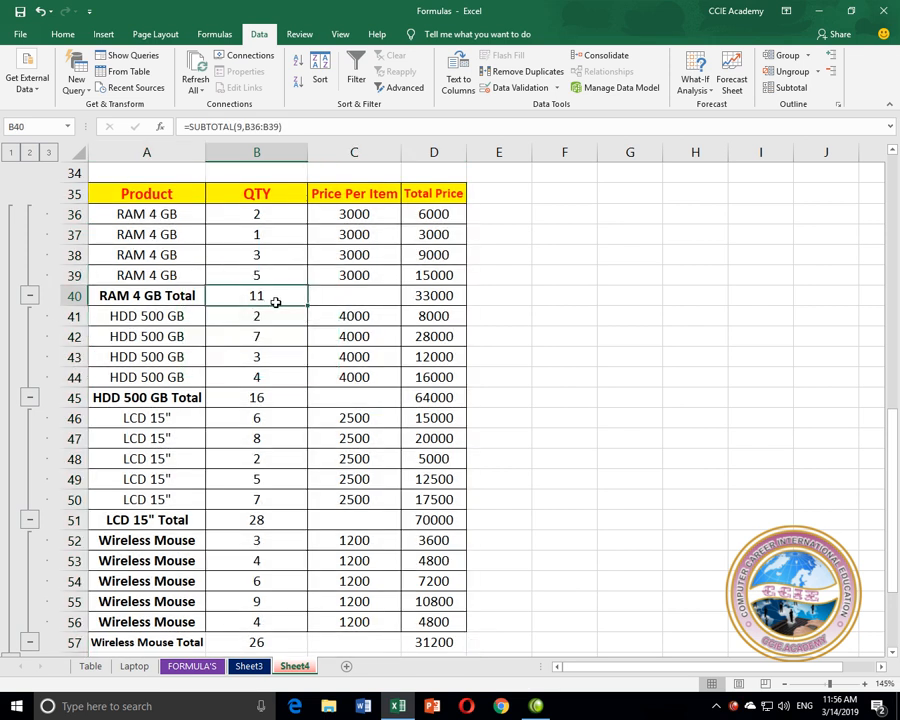
pyautogui.click(425, 295)
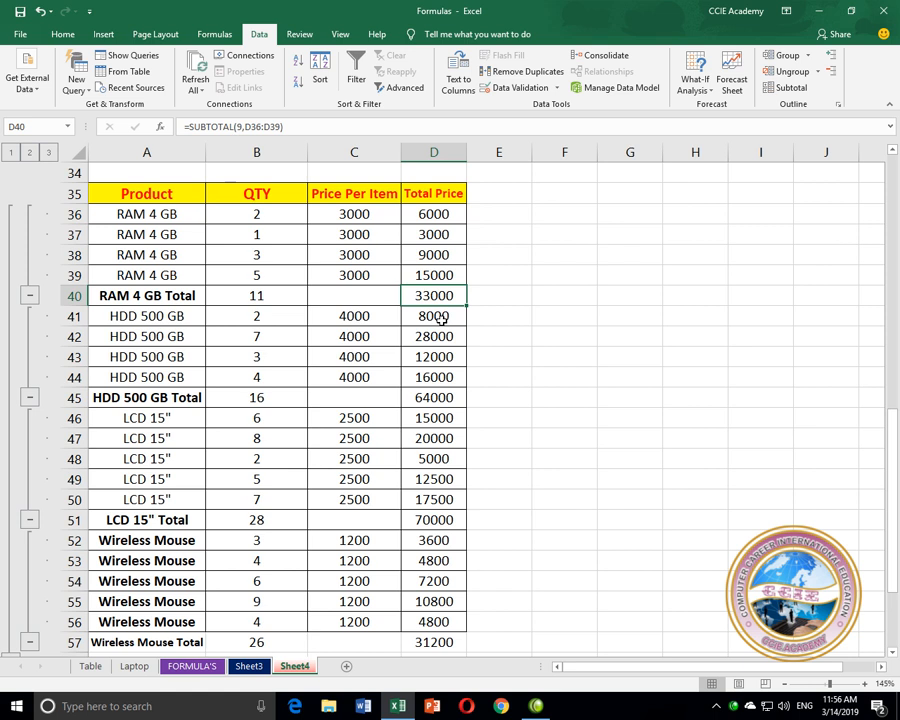
pyautogui.click(258, 394)
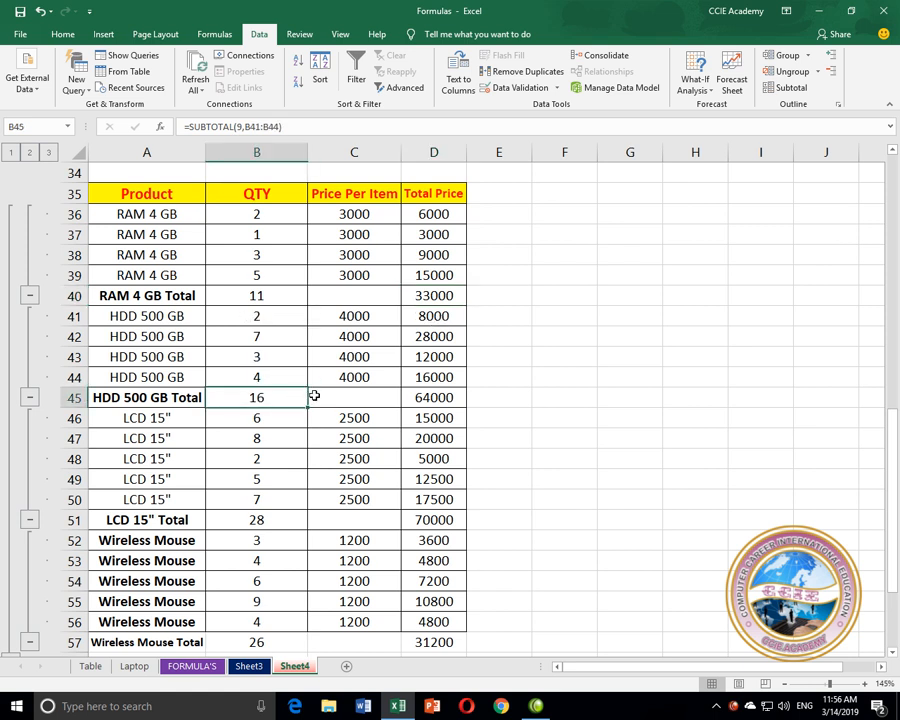
pyautogui.click(447, 400)
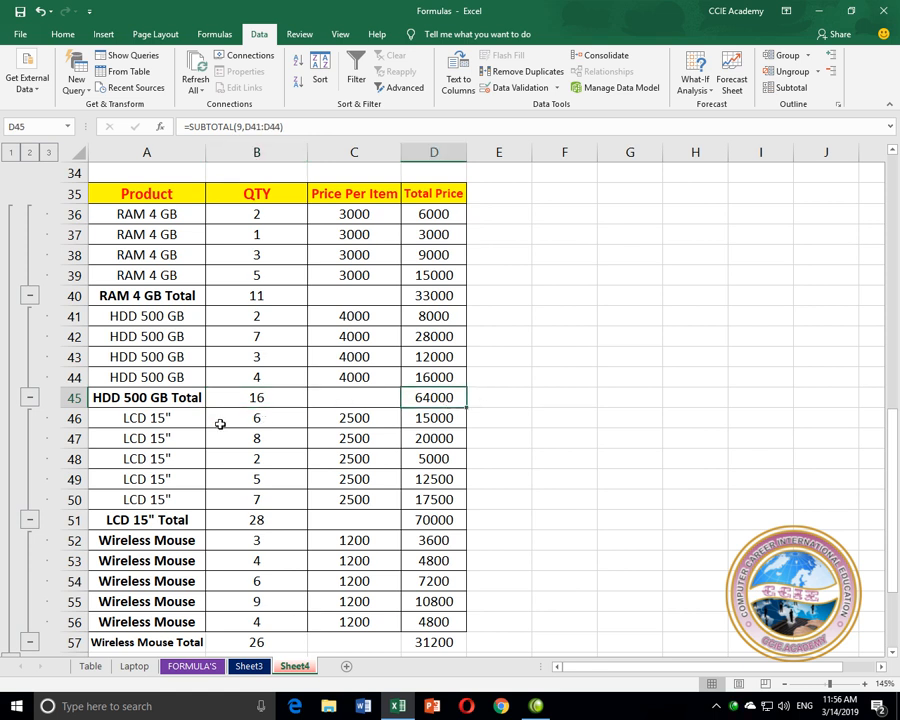
pyautogui.scroll(-1, 220, 424)
pyautogui.click(248, 457)
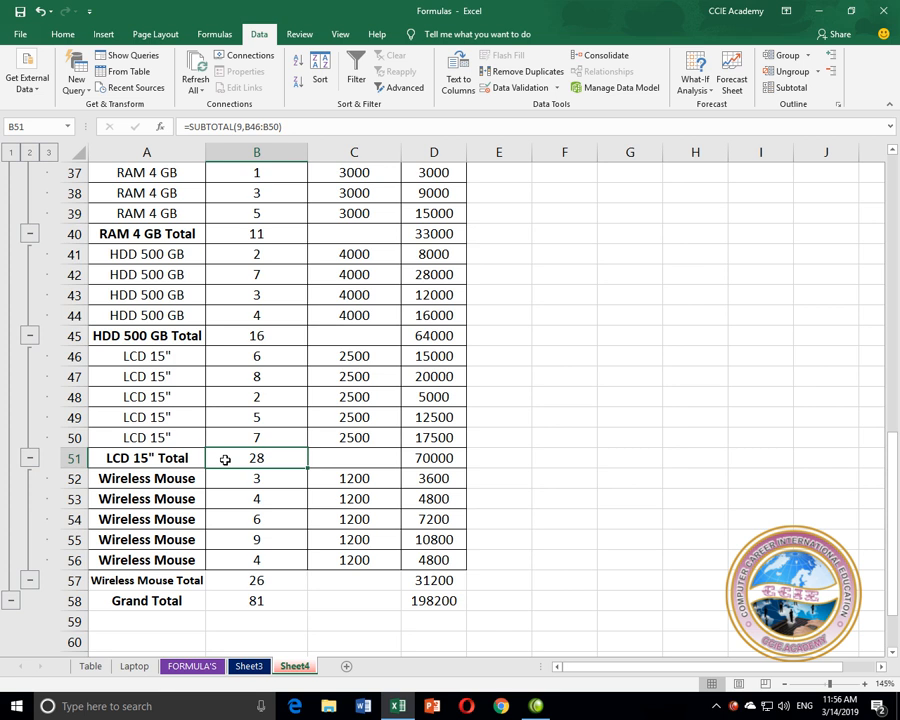
pyautogui.click(419, 458)
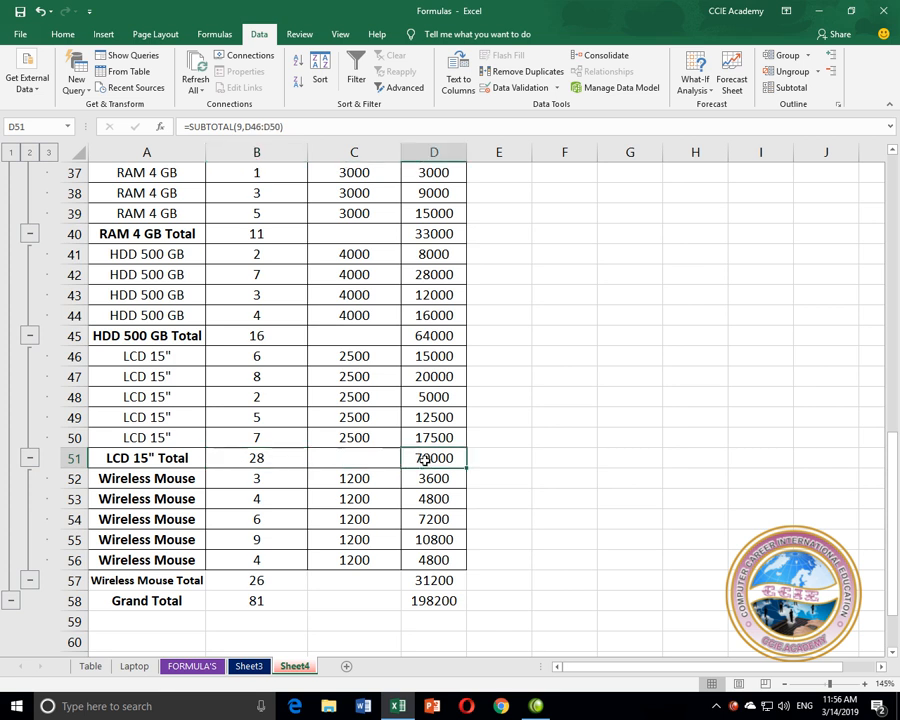
# Examine the QTY and Total Price subtotals for Wireless Mouse in row 57 and the Grand Total in row 58
pyautogui.scroll(-1, 373, 451)
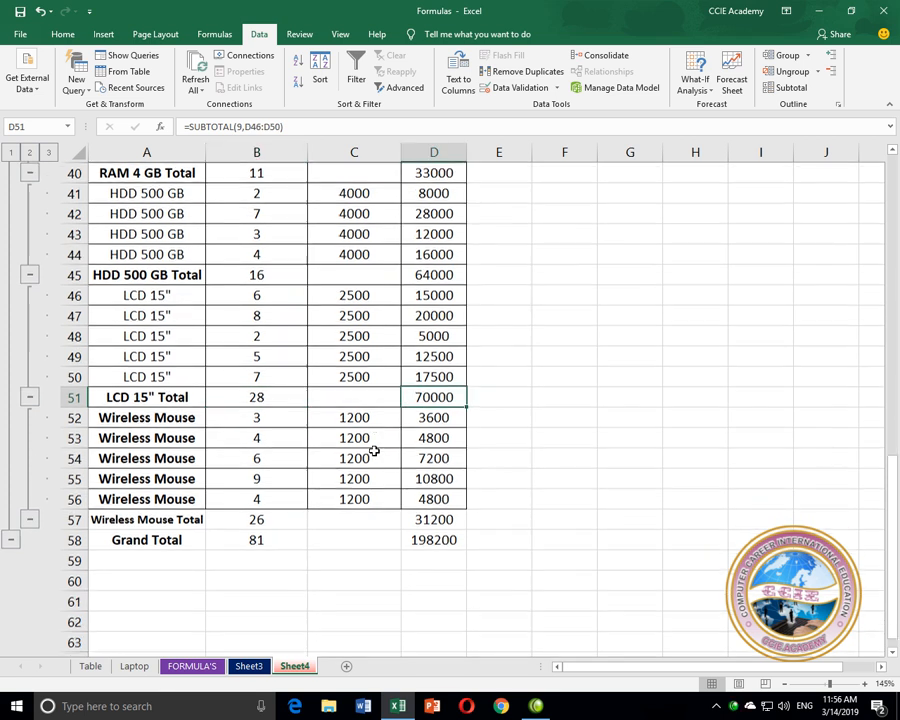
pyautogui.click(247, 520)
pyautogui.click(415, 519)
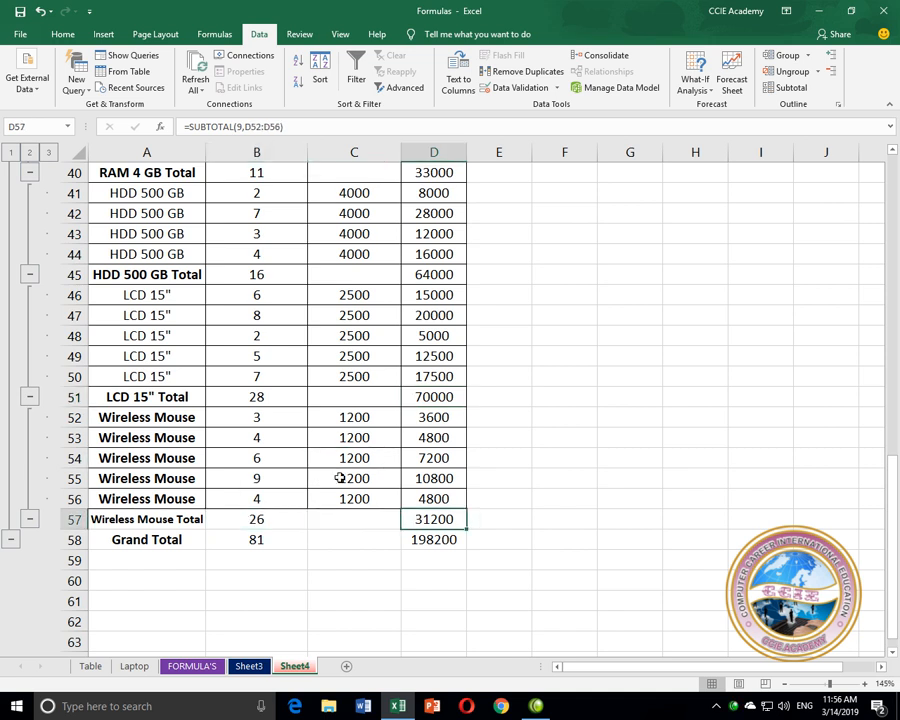
pyautogui.click(239, 541)
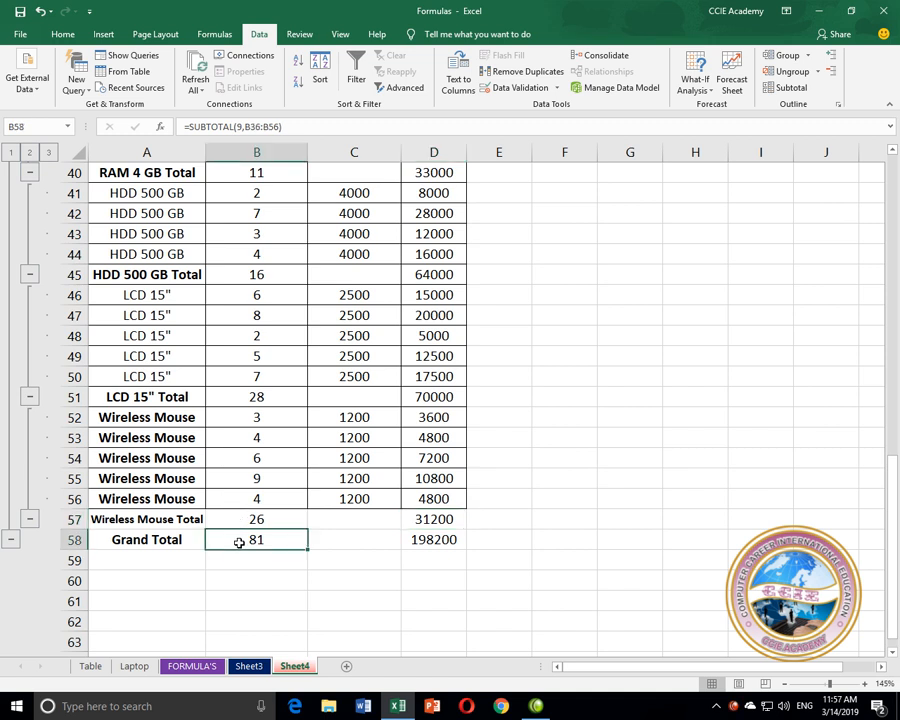
pyautogui.click(419, 540)
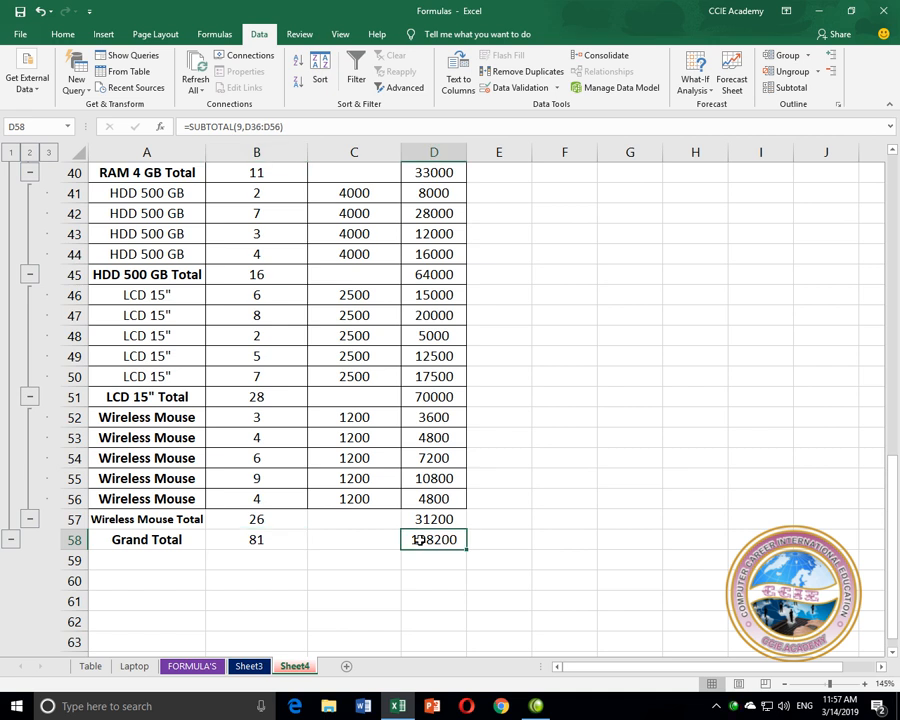
# Collapse the Wireless Mouse, LCD 15", HDD 500 GB and RAM 4 GB detail rows, and the whole outline down to the Grand Total row
pyautogui.click(30, 519)
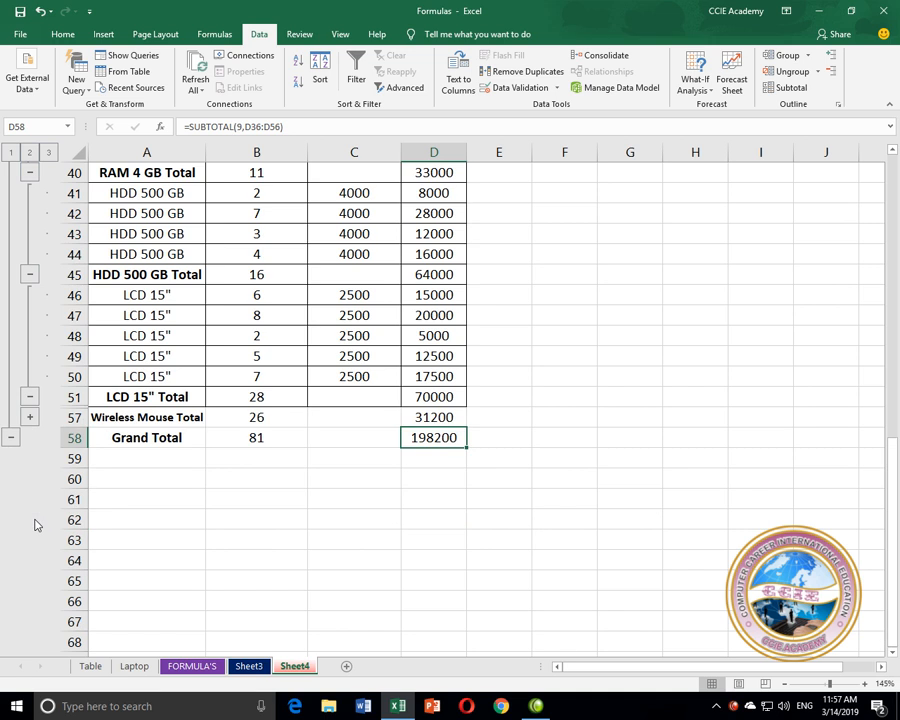
pyautogui.click(30, 396)
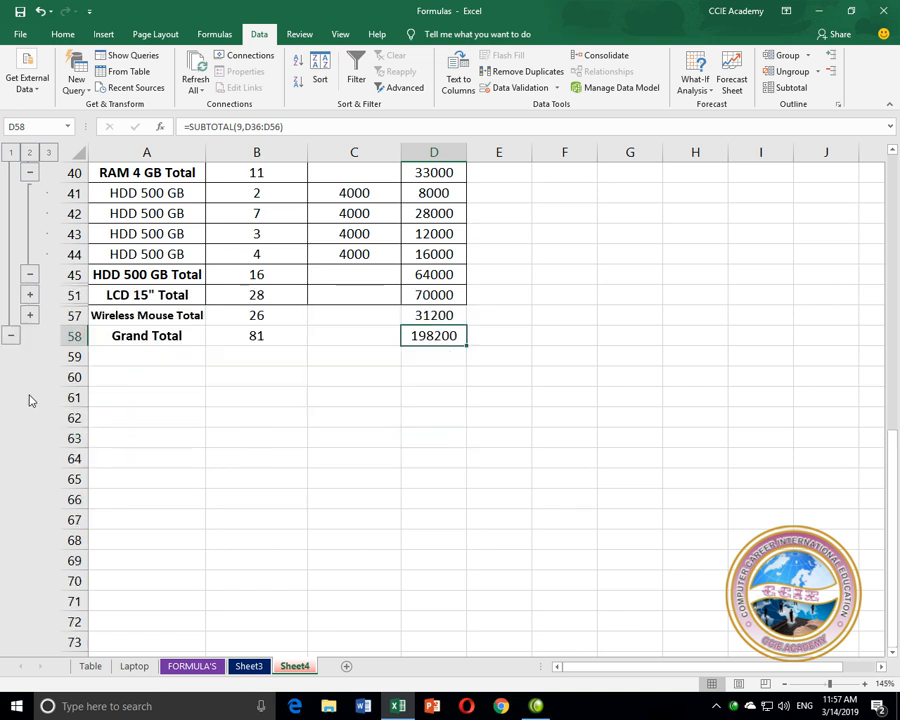
pyautogui.click(30, 274)
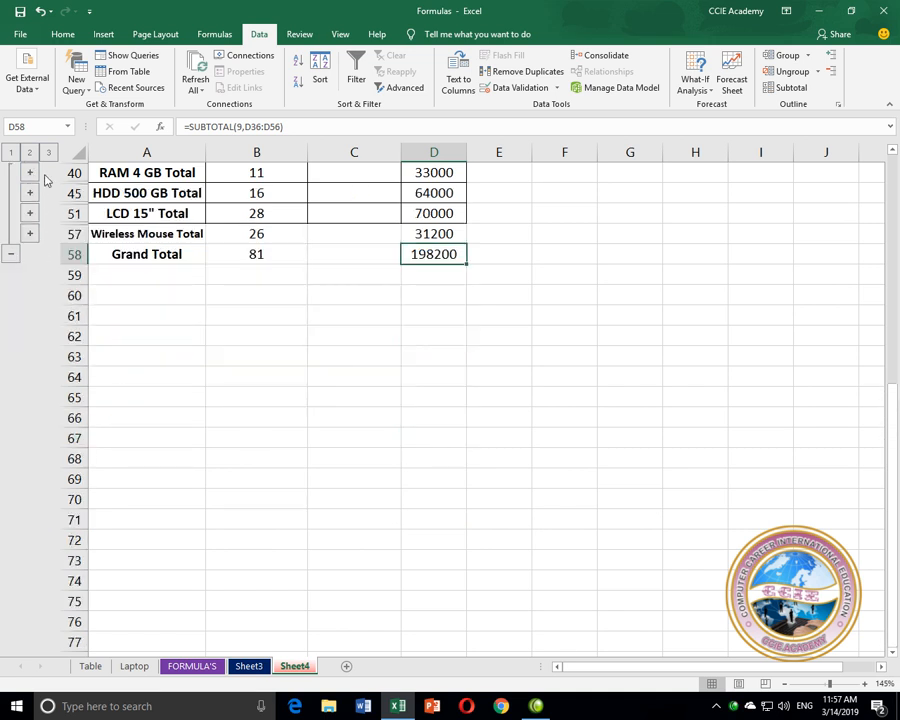
pyautogui.scroll(2, 143, 241)
pyautogui.scroll(2, 145, 241)
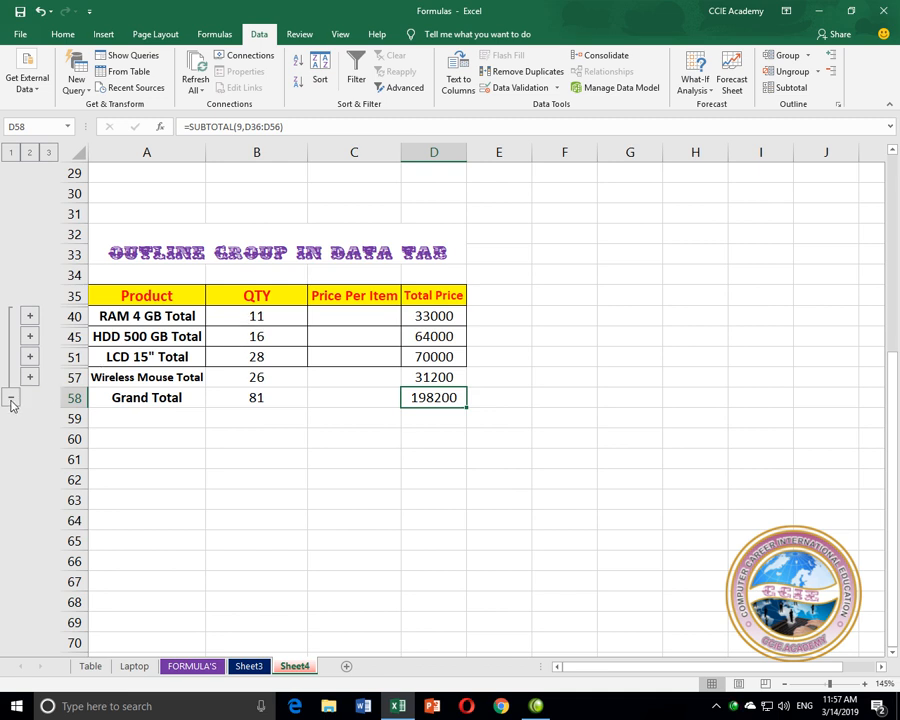
pyautogui.click(11, 399)
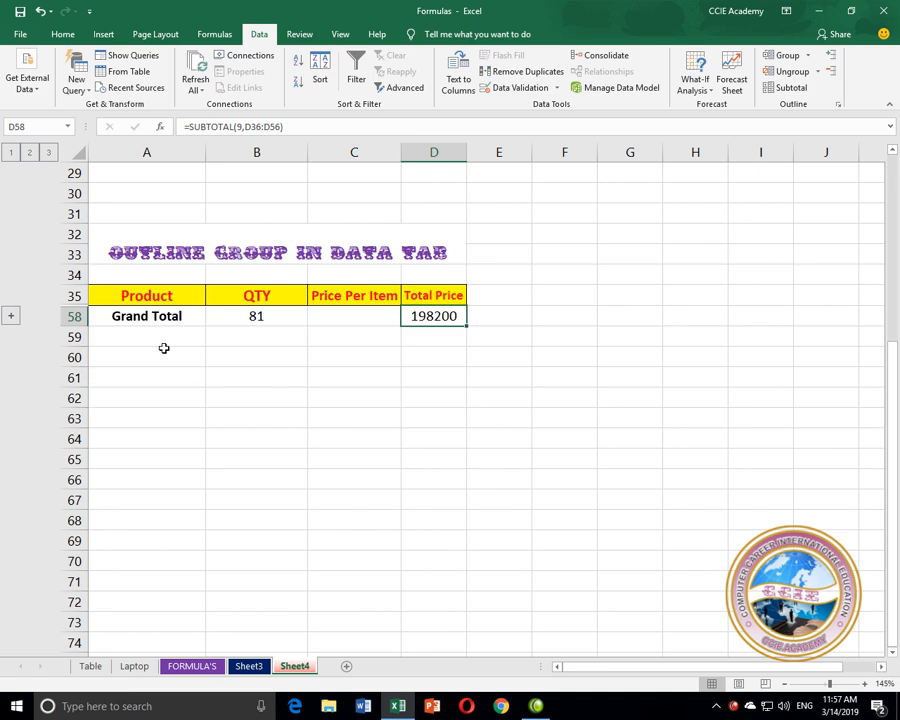
# Expand the Grand Total outline and the detail rows of all four products, from Wireless Mouse up to RAM 4 GB
pyautogui.click(12, 317)
pyautogui.click(30, 375)
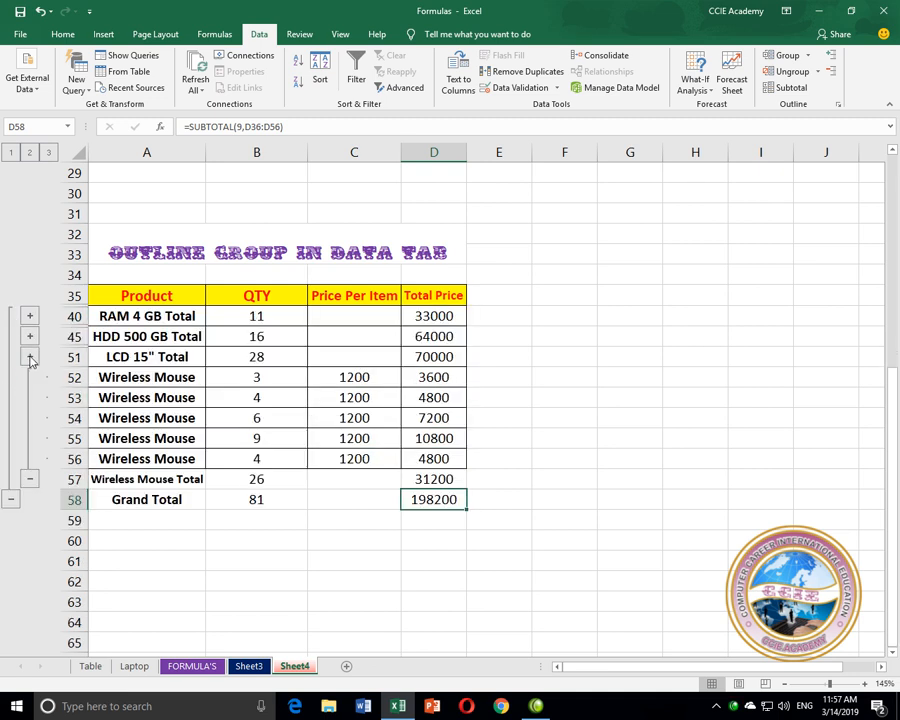
pyautogui.click(30, 356)
pyautogui.click(30, 336)
pyautogui.click(30, 315)
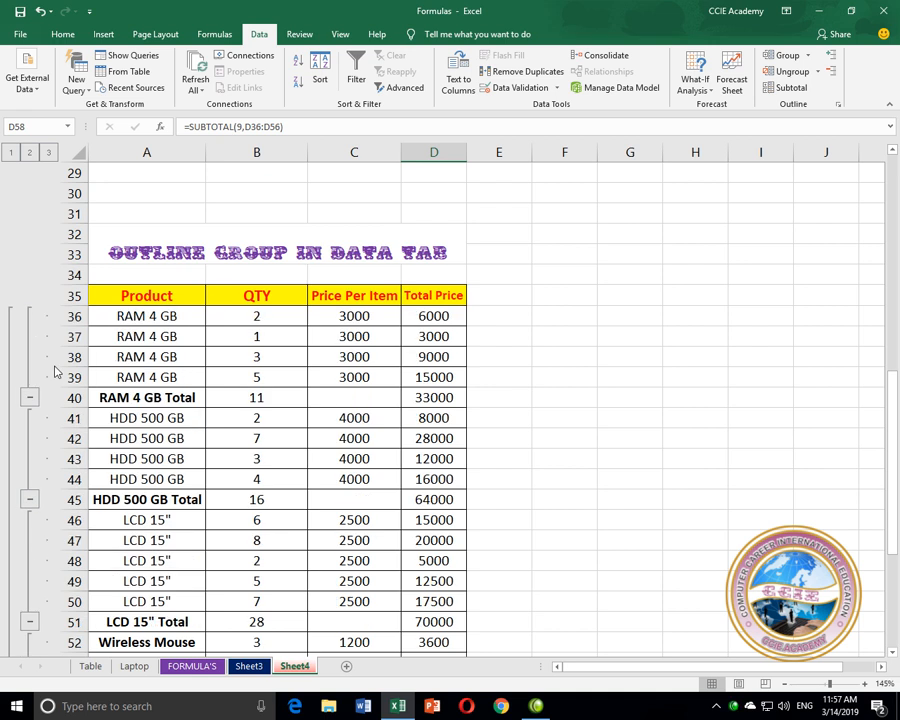